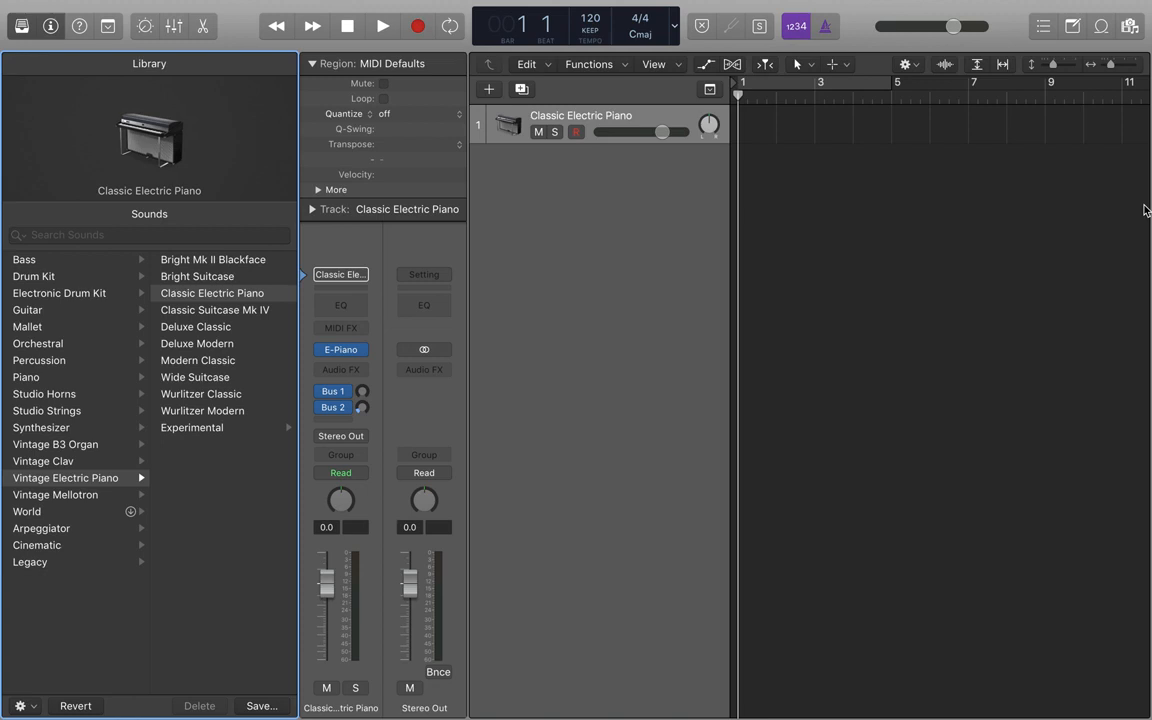
Step: Open the Loop Browser and sort the Apple Loops by key
key("o")
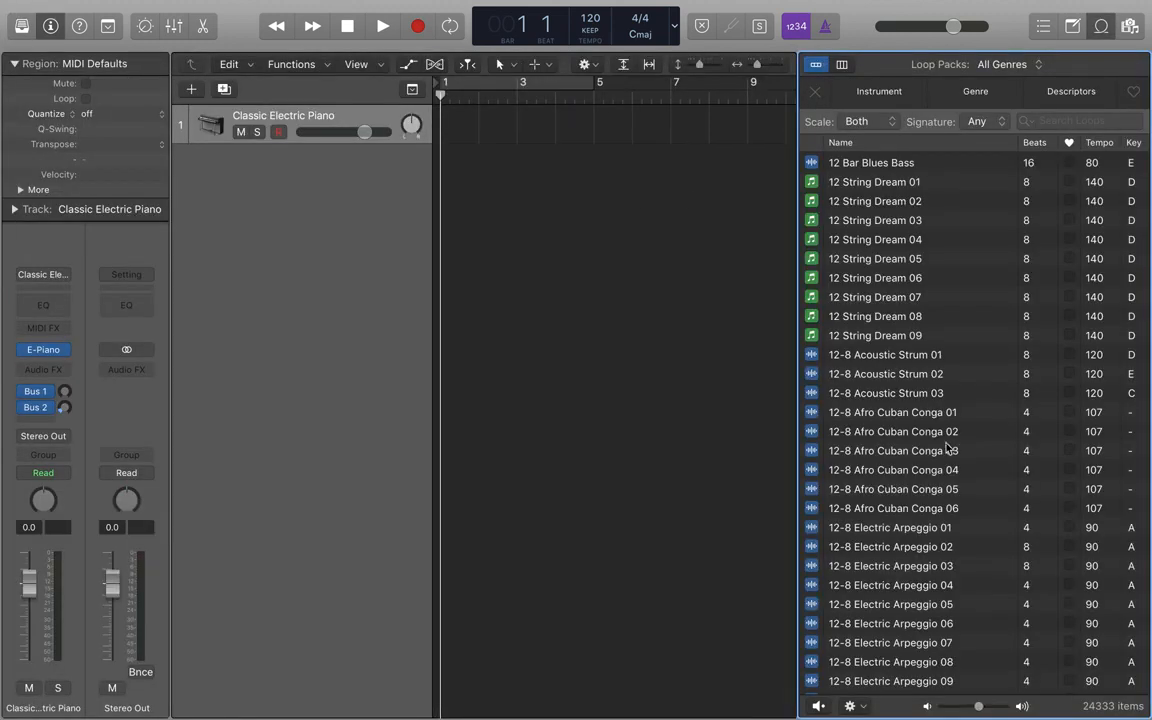
scroll(946, 449, "down", 10)
scroll(946, 449, "up", 12)
left_click(1134, 144)
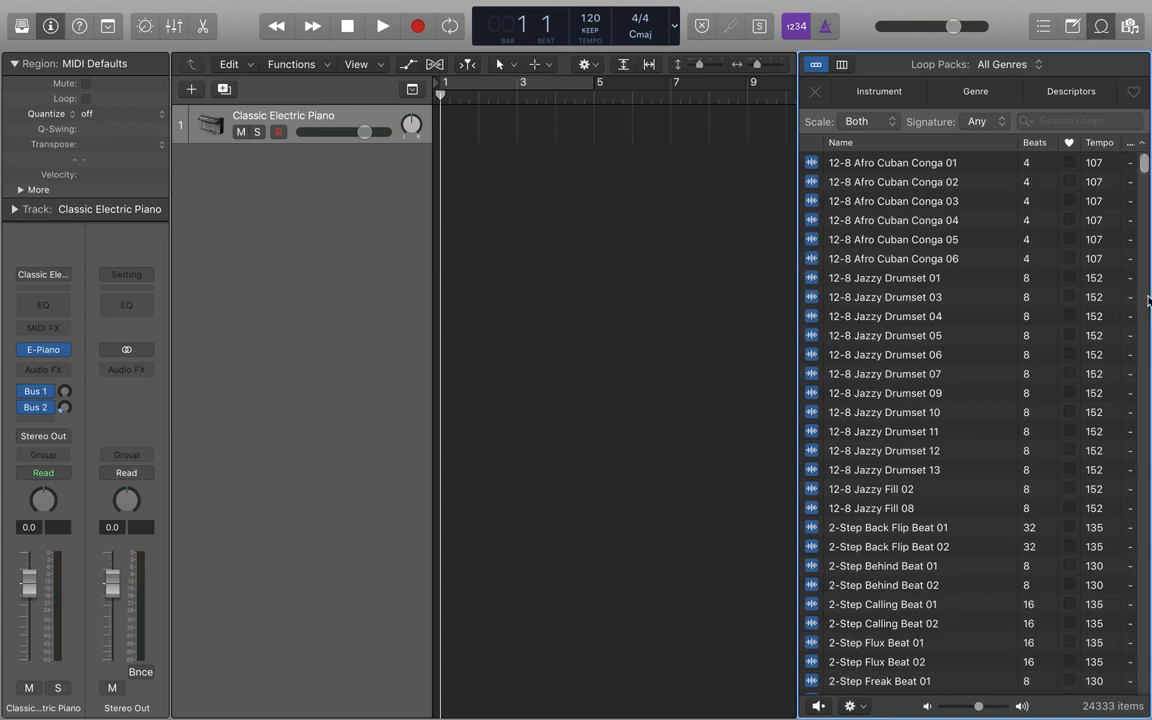
Step: Find Skyline Flute 01 among the loops in C, place it on a new track at bar 1 and loop it to bar 9
scroll(1055, 318, "down", 20)
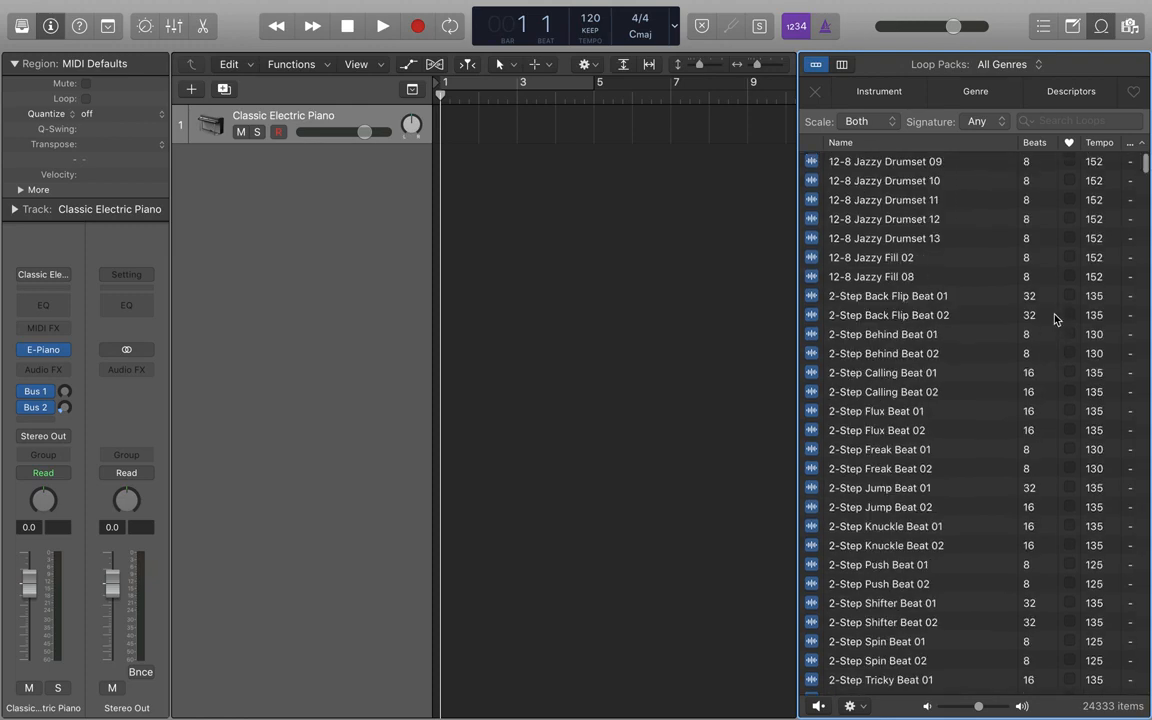
left_click_drag(1145, 165, 1143, 405)
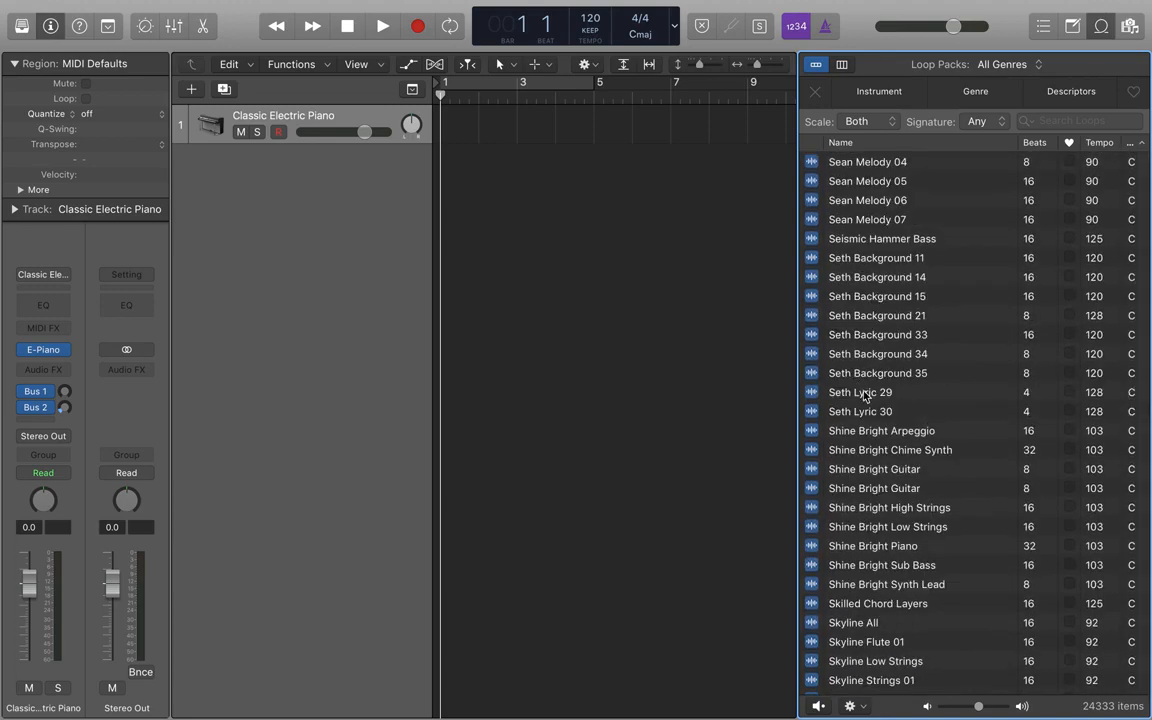
left_click(897, 222)
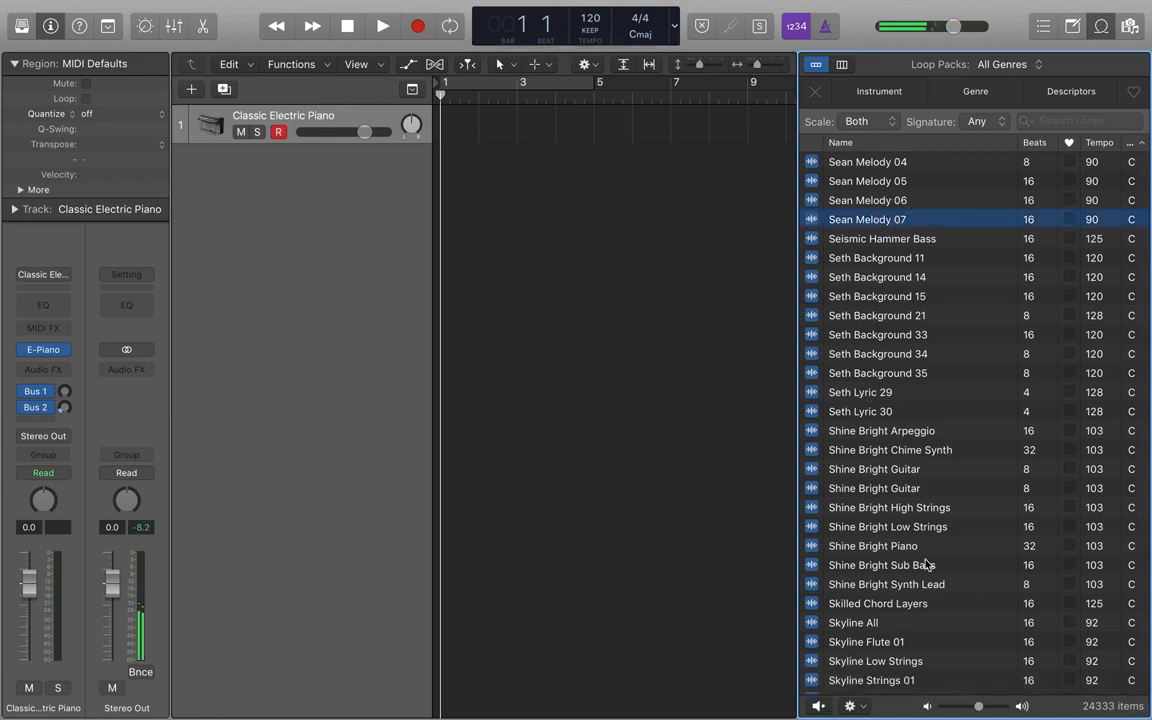
scroll(906, 626, "down", 3)
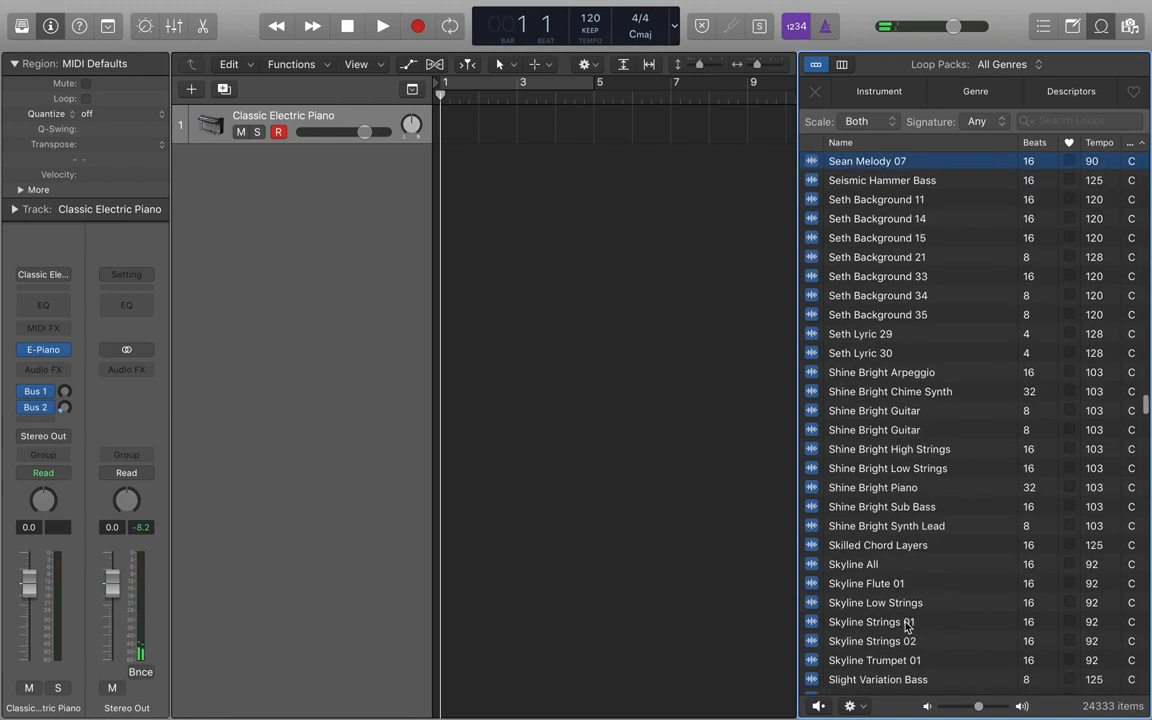
left_click(906, 585)
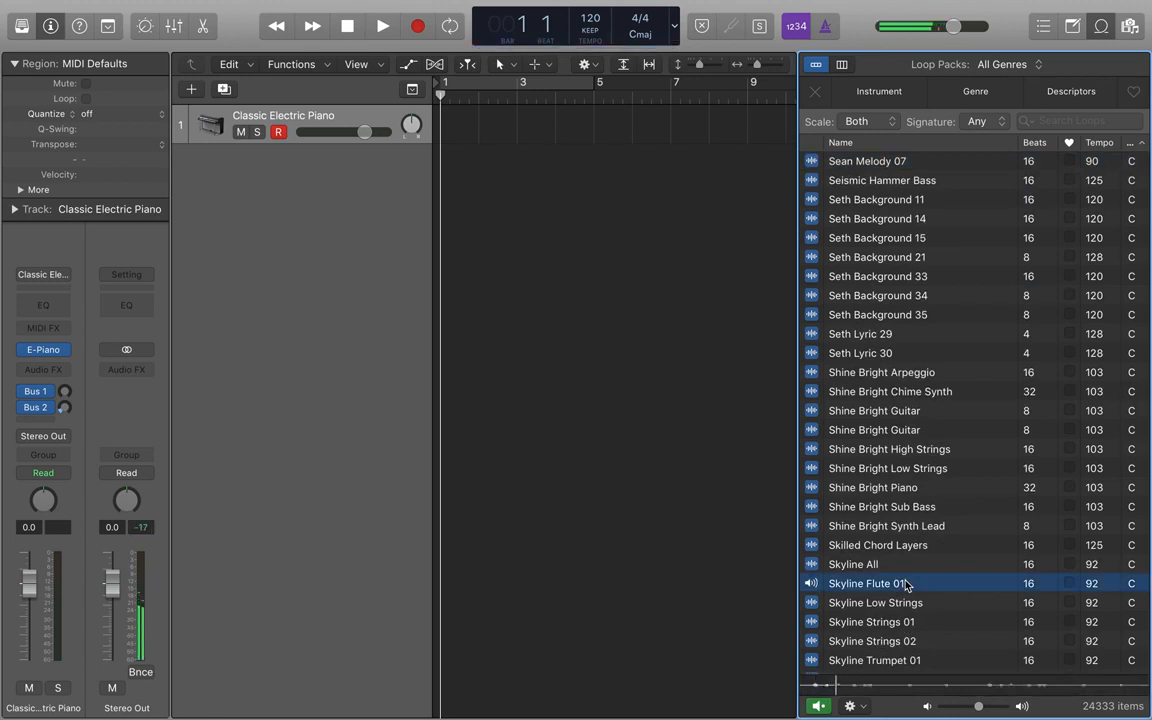
left_click_drag(906, 585, 441, 167)
left_click_drag(597, 148, 753, 171)
Step: Audition loops in the key of C#, including Synthesizer Bass 04, Vintage Stab Synth and Salute Brass & Wind 04
scroll(951, 532, "down", 15)
scroll(951, 532, "down", 20)
scroll(951, 532, "down", 20)
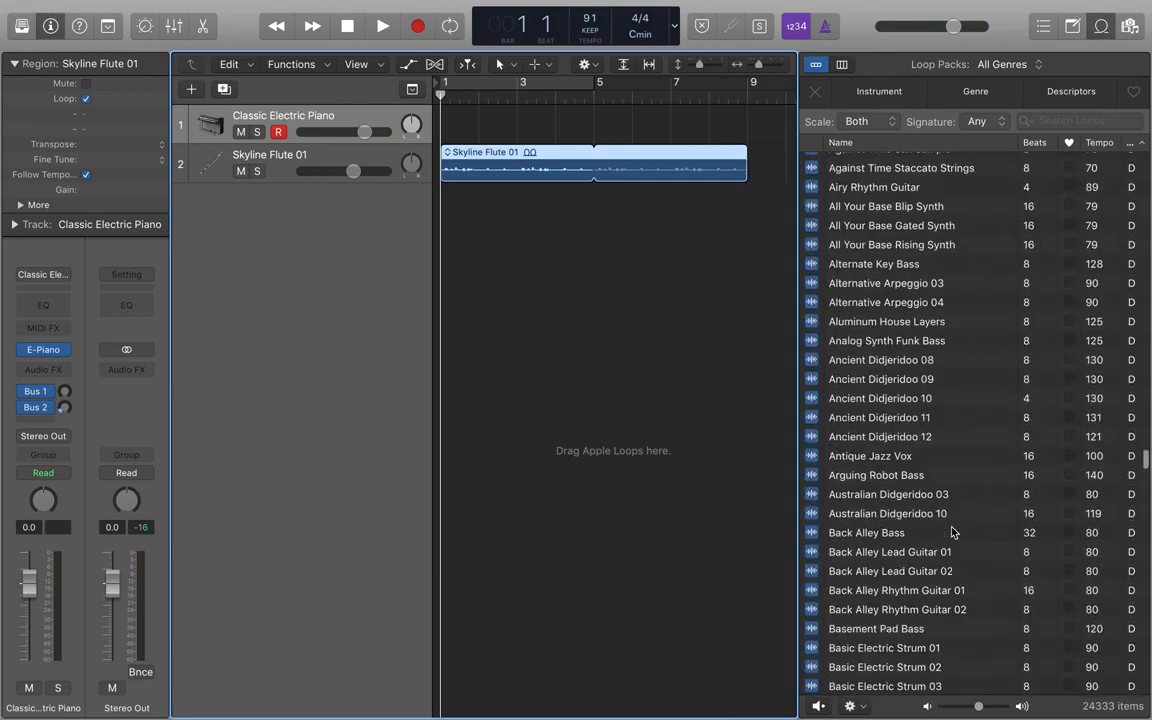
scroll(951, 532, "up", 5)
scroll(903, 424, "up", 6)
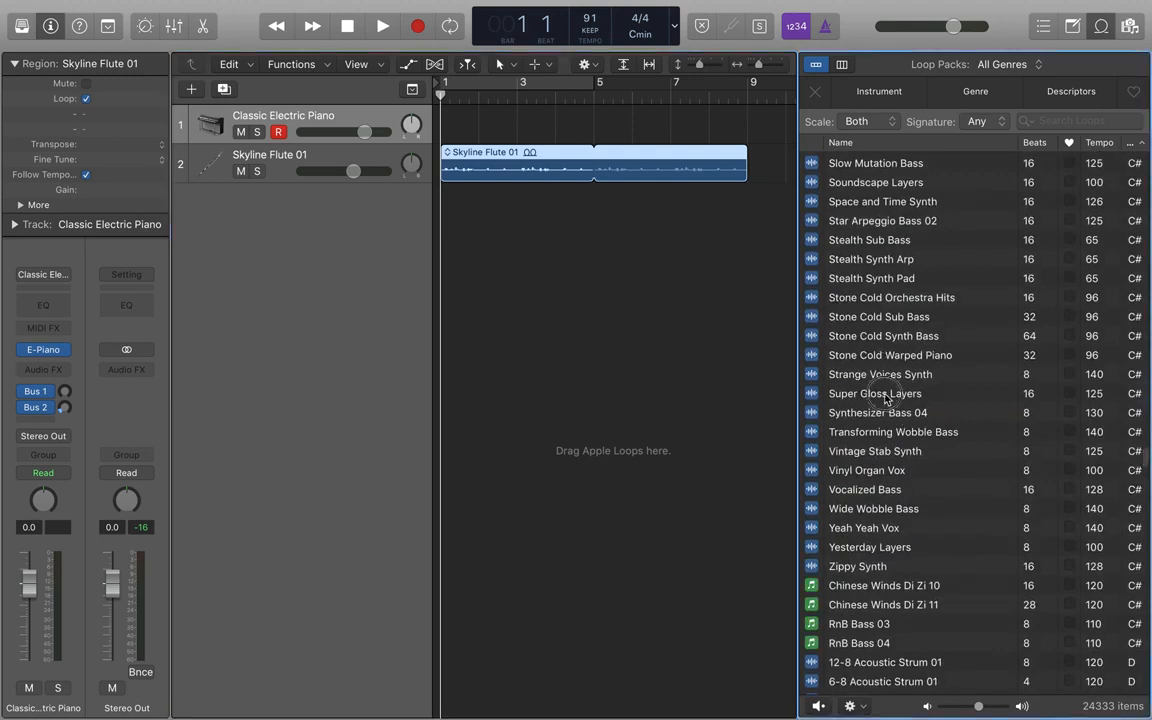
left_click(882, 393)
left_click(882, 416)
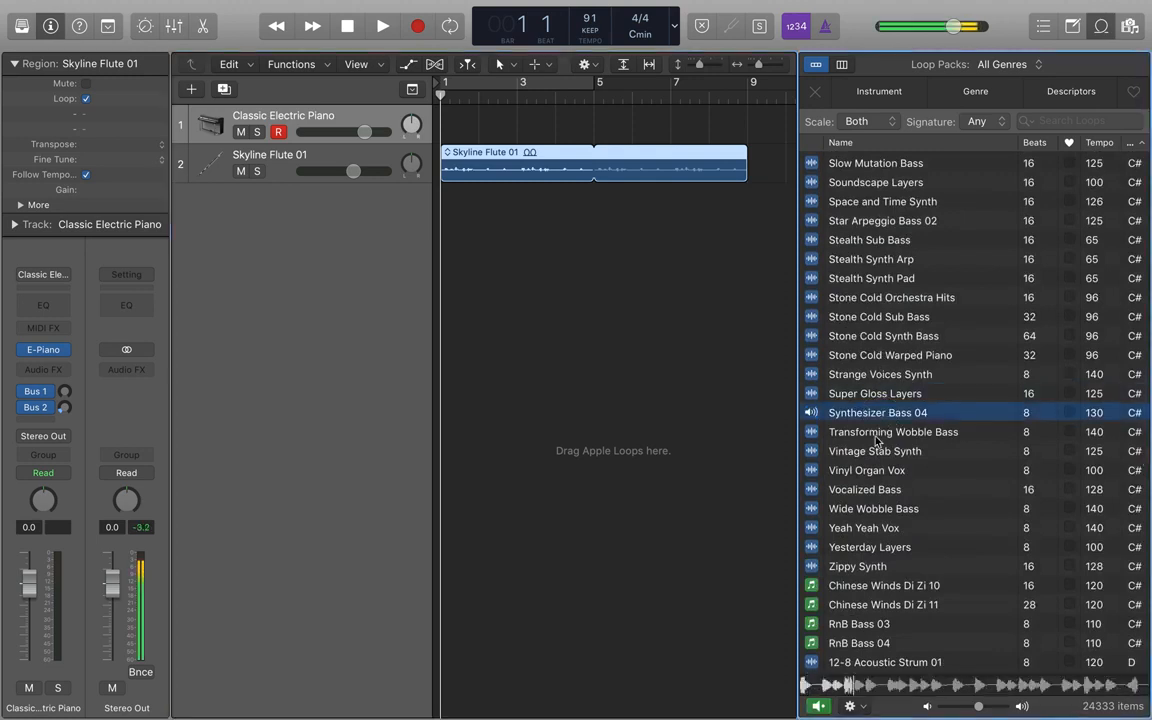
left_click(830, 451)
scroll(840, 400, "up", 3)
left_click(850, 356)
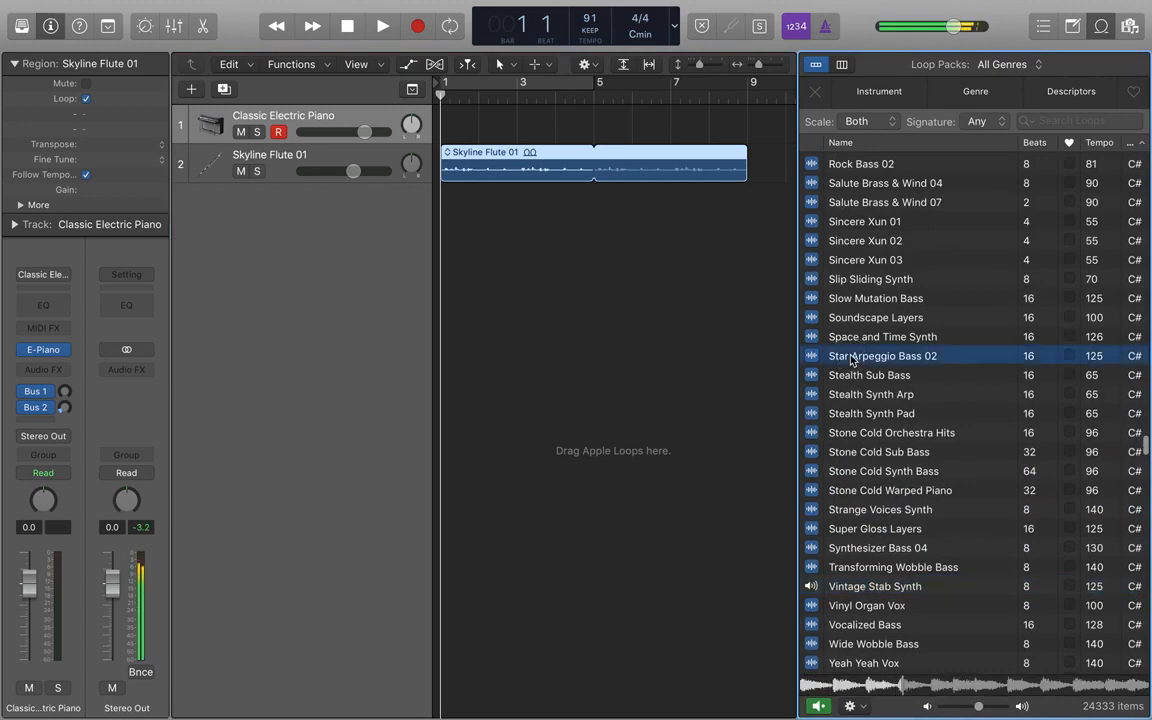
scroll(849, 287, "up", 1)
left_click(849, 287)
scroll(849, 290, "up", 3)
left_click(862, 337)
left_click(866, 356)
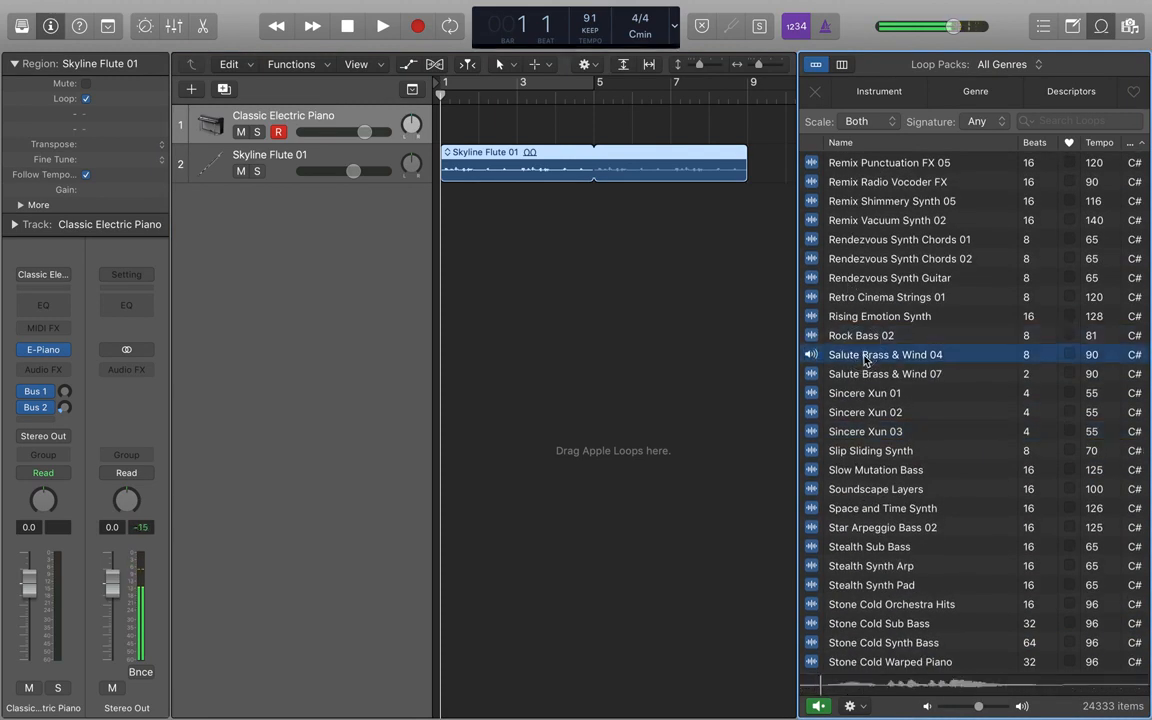
Step: Add the Salute Brass & Wind 04 loop on a new track at bar 1, below the flute
scroll(866, 360, "up", 6)
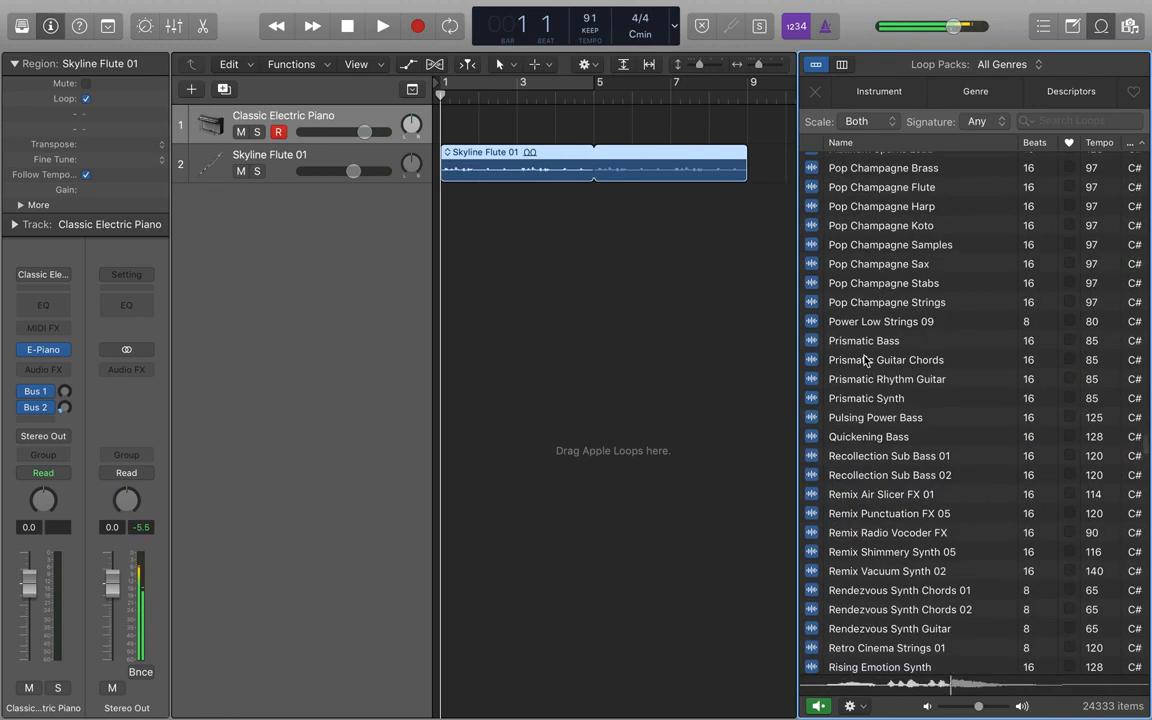
scroll(866, 360, "down", 6)
left_click_drag(866, 366, 443, 205)
left_click(482, 261)
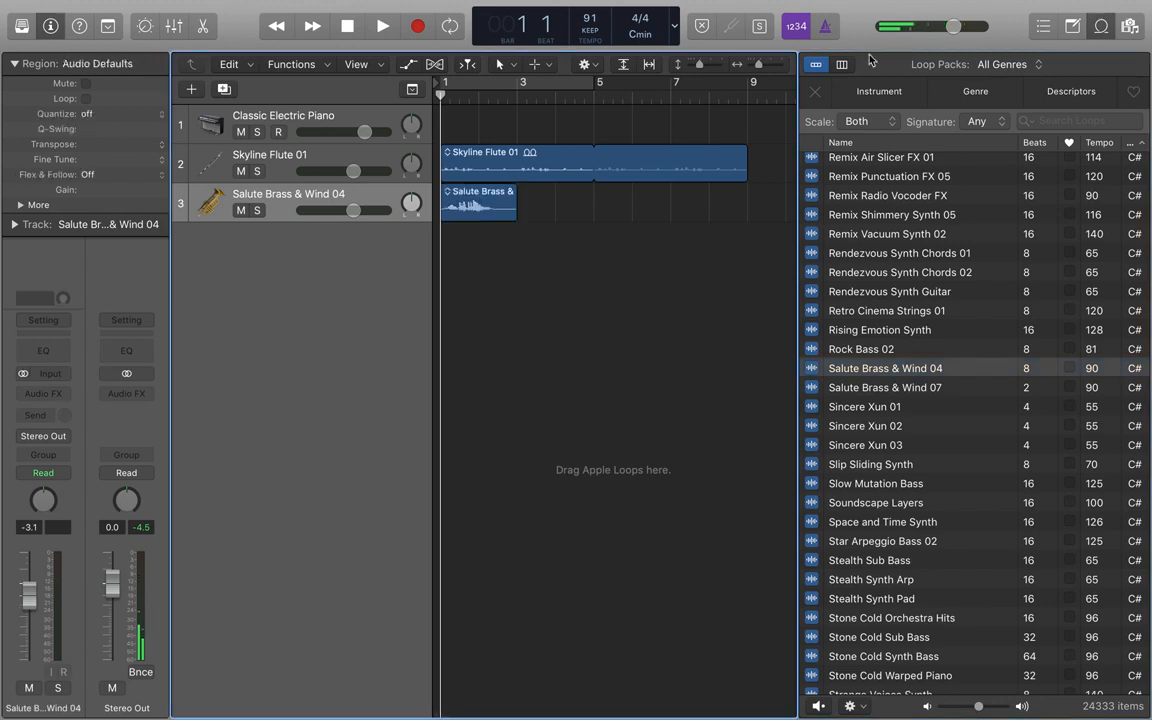
Step: Raise the master volume close to maximum and start playing the flute and brass loops together from bar 1
left_click_drag(968, 33, 992, 33)
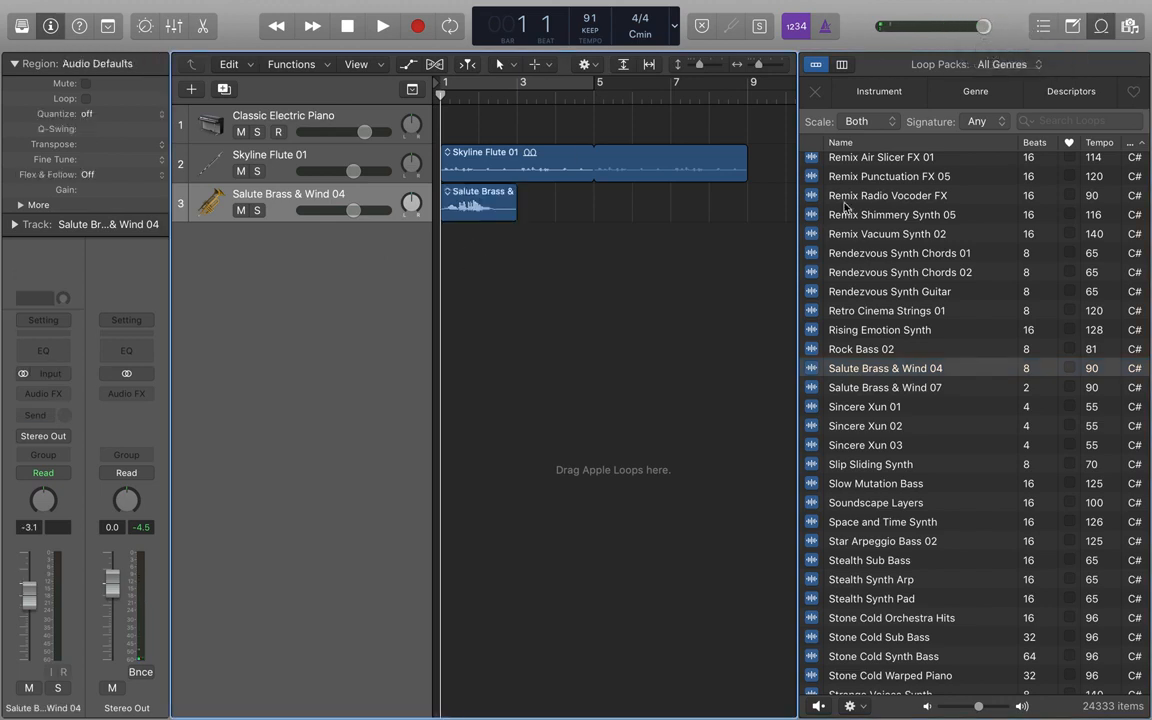
key("space")
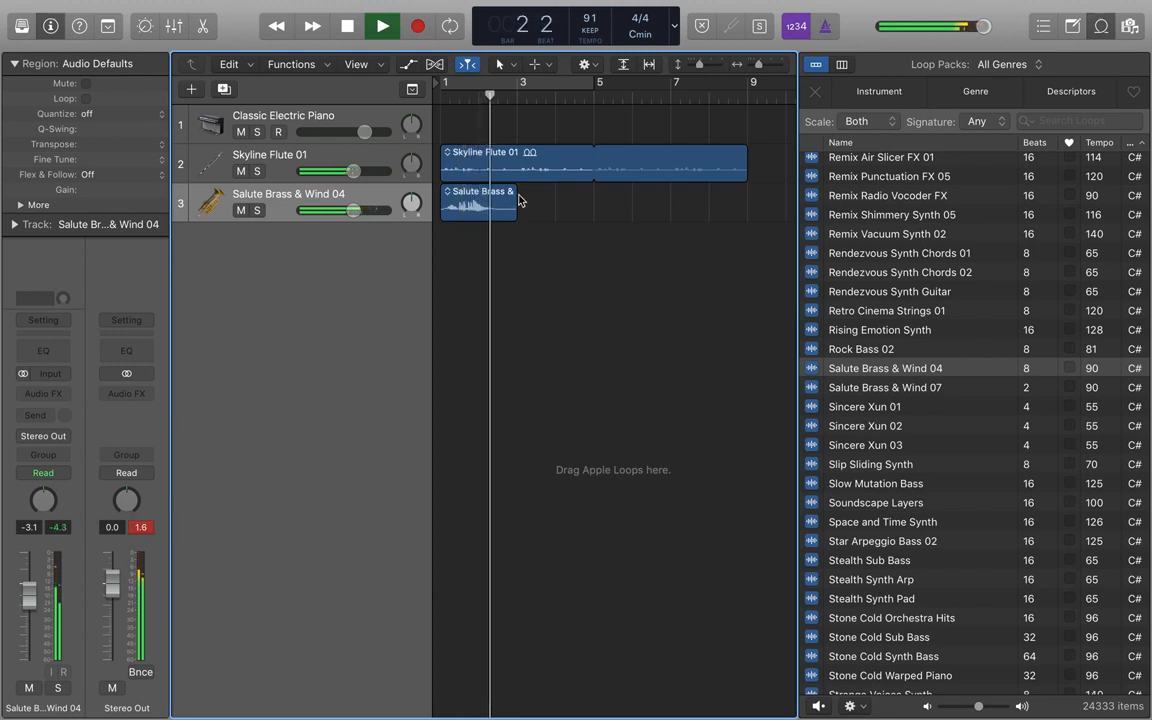
Step: Loop the Salute Brass & Wind 04 region to bar 5, and stop playback with the playhead back at the start
left_click_drag(519, 192, 612, 193)
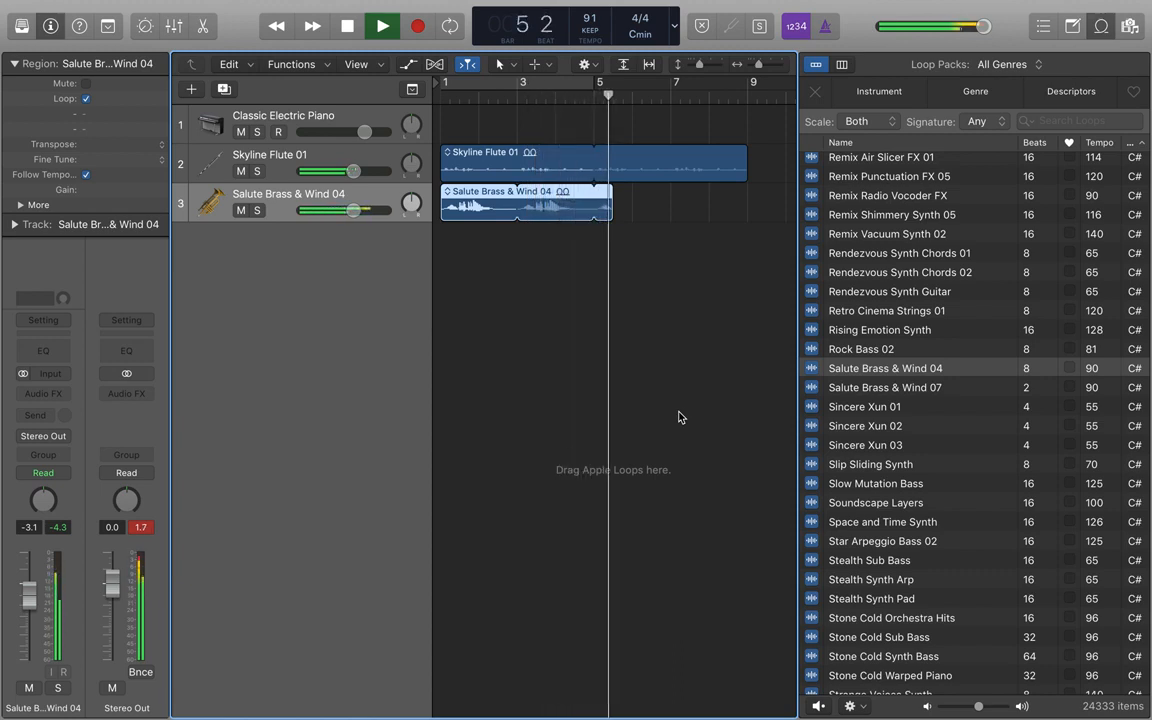
key("space")
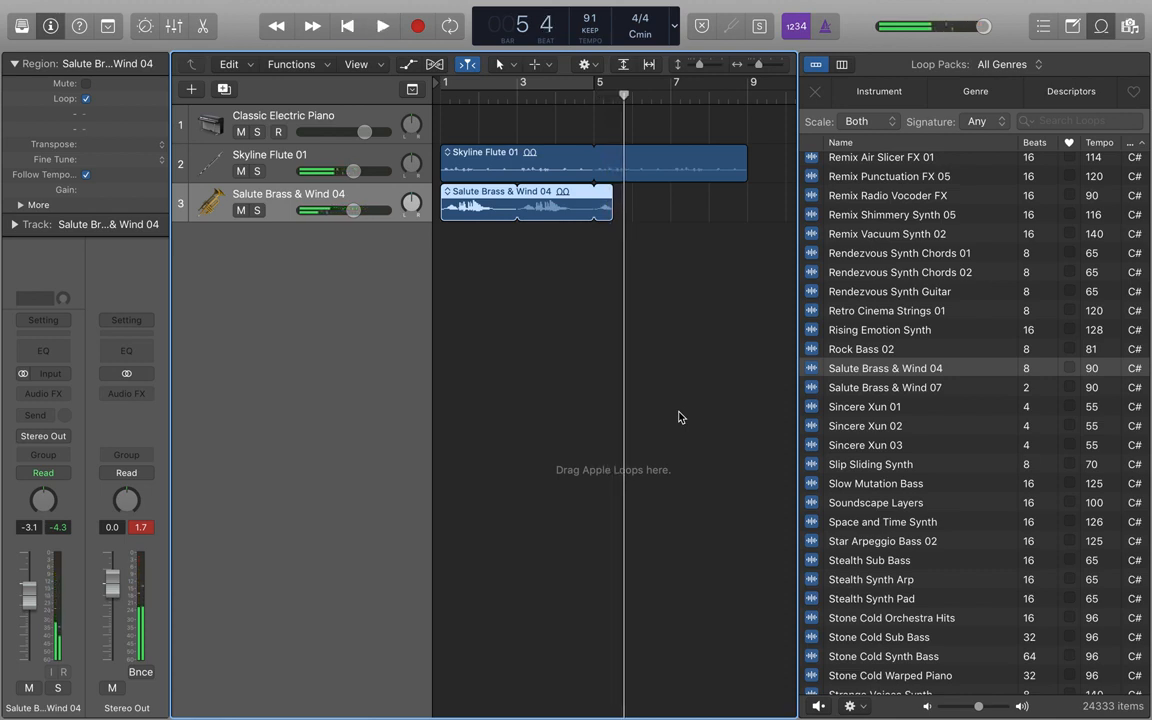
key("Return")
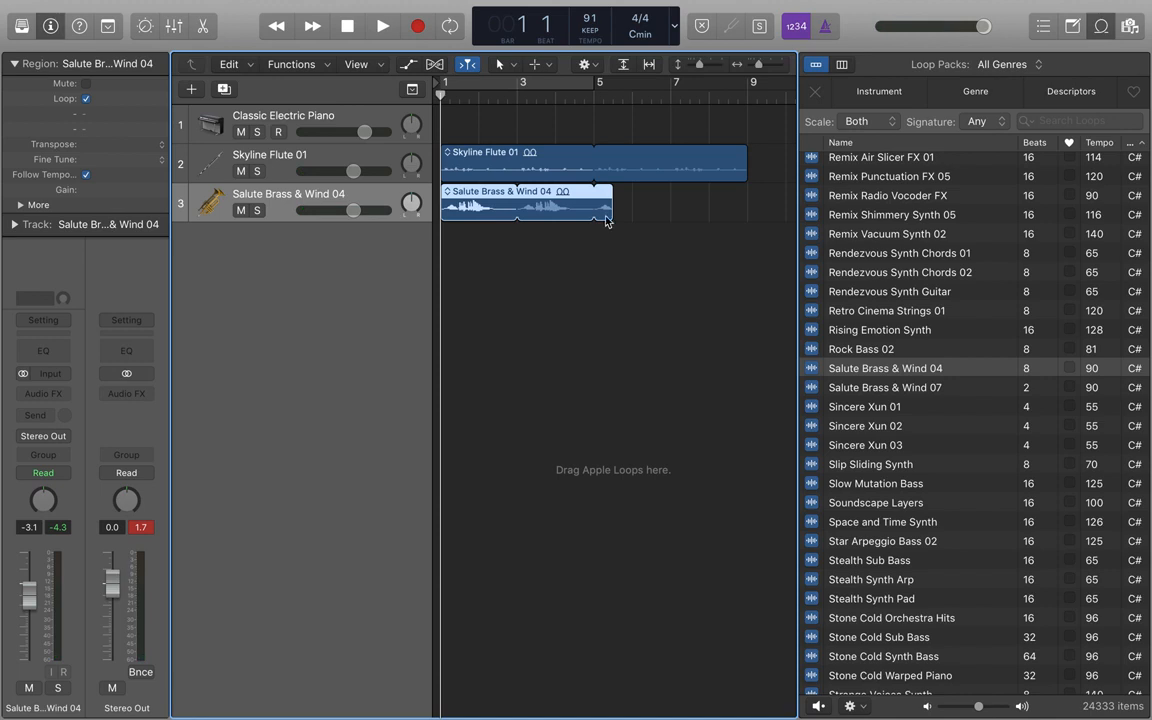
left_click_drag(612, 192, 593, 205)
left_click(623, 374)
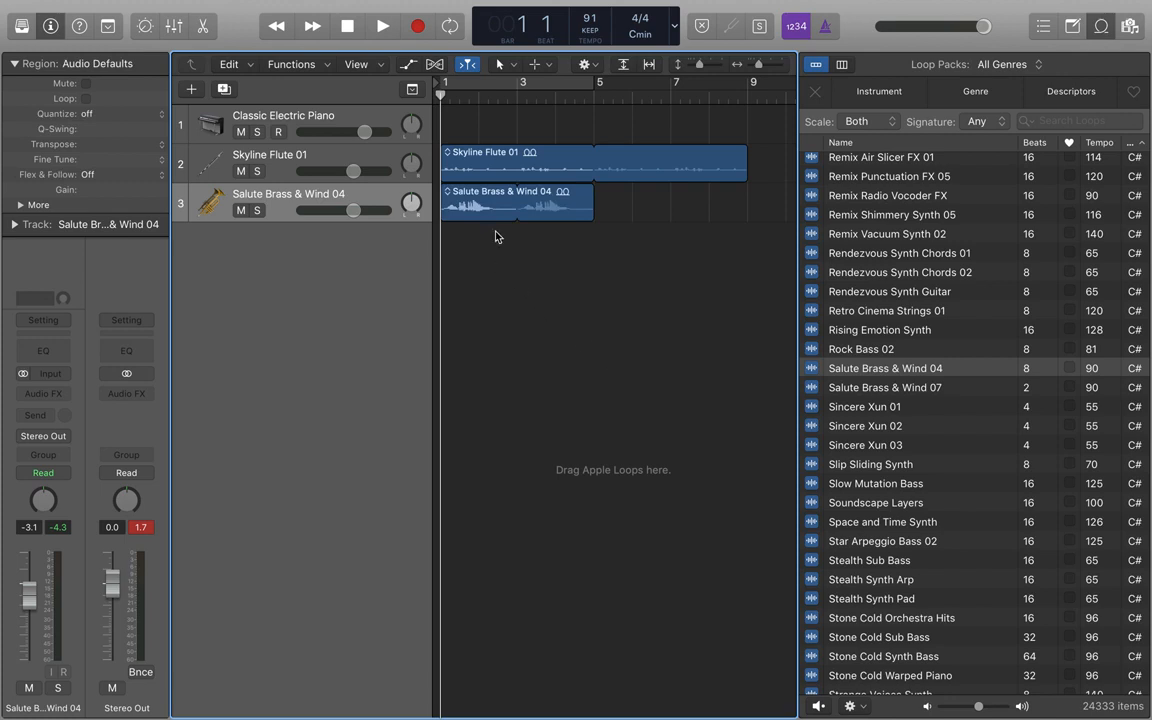
Step: Delete the Salute Brass & Wind 04 track with its region, and the region on the Skyline Flute 01 track
left_click(295, 210)
key("BackSpace")
key("super+BackSpace")
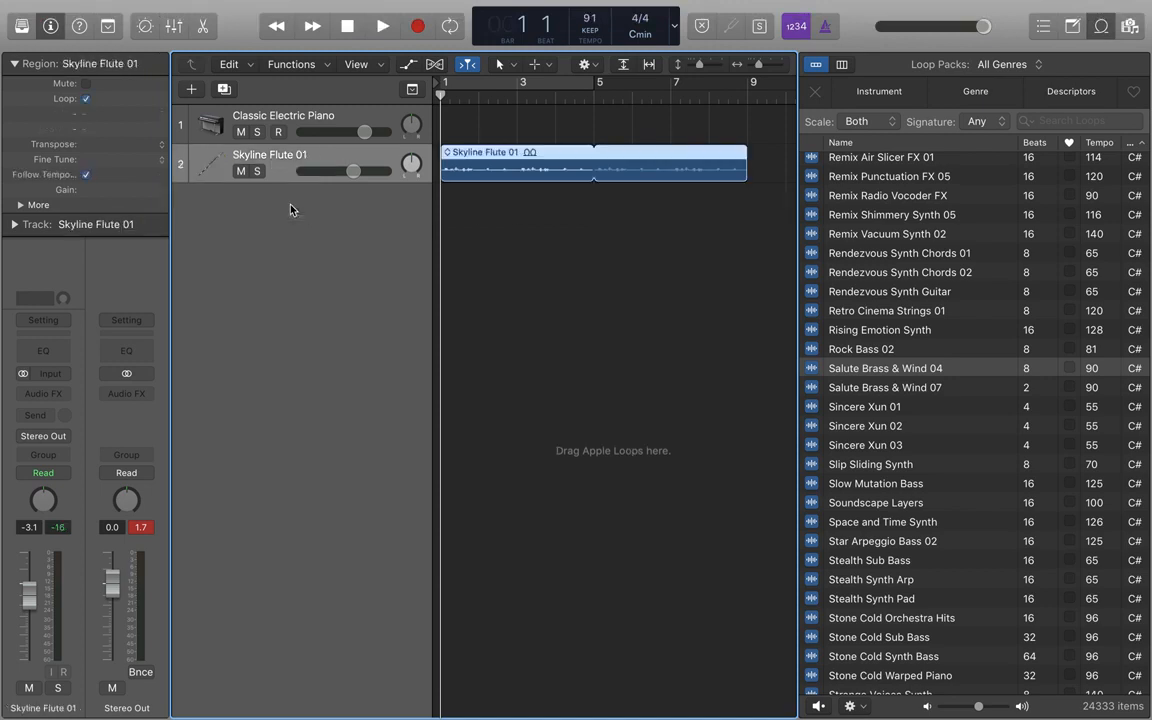
left_click(597, 260)
left_click(655, 162)
key("BackSpace")
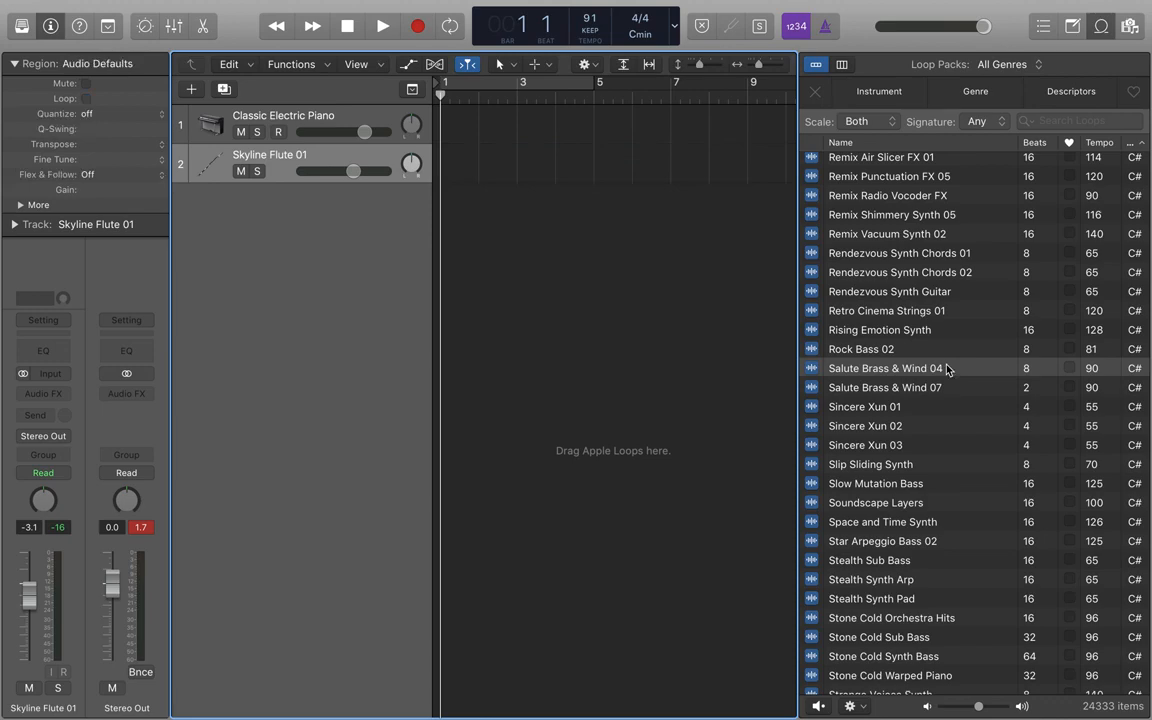
Step: Audition loops in the key of D, including Brazilian Bass 02, Brass Brigade Synth Arp and Boss Battle Bass
scroll(948, 370, "up", 20)
scroll(948, 370, "down", 3)
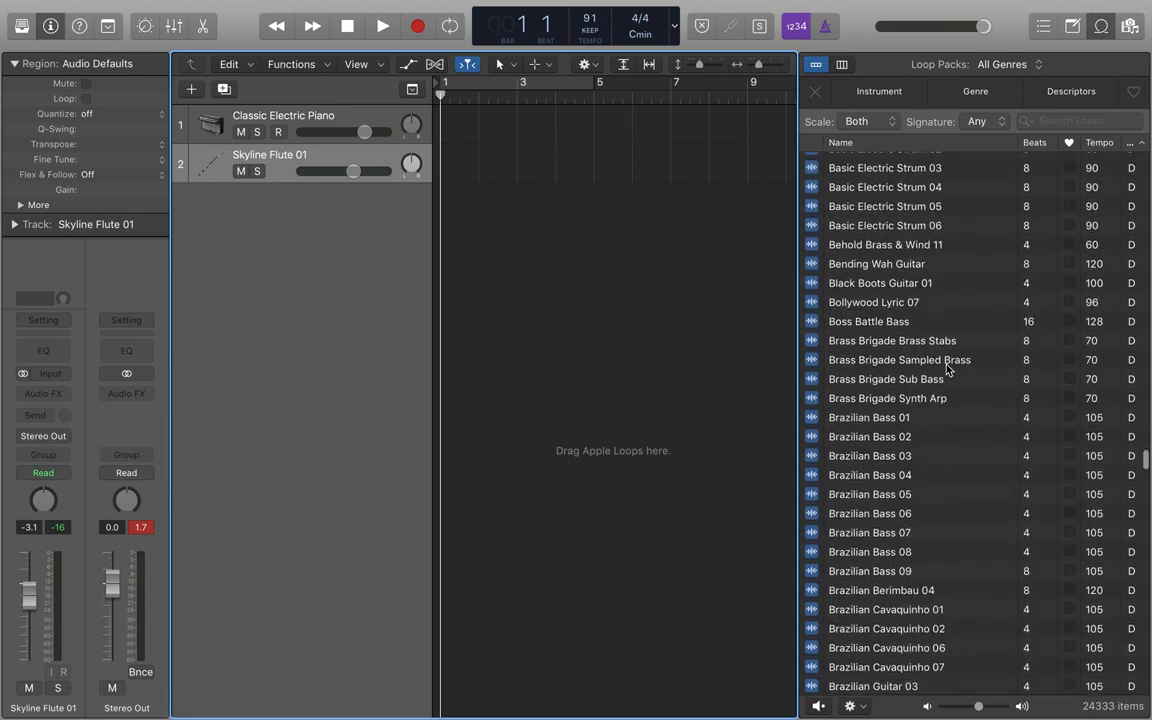
scroll(948, 370, "down", 4)
scroll(948, 370, "down", 7)
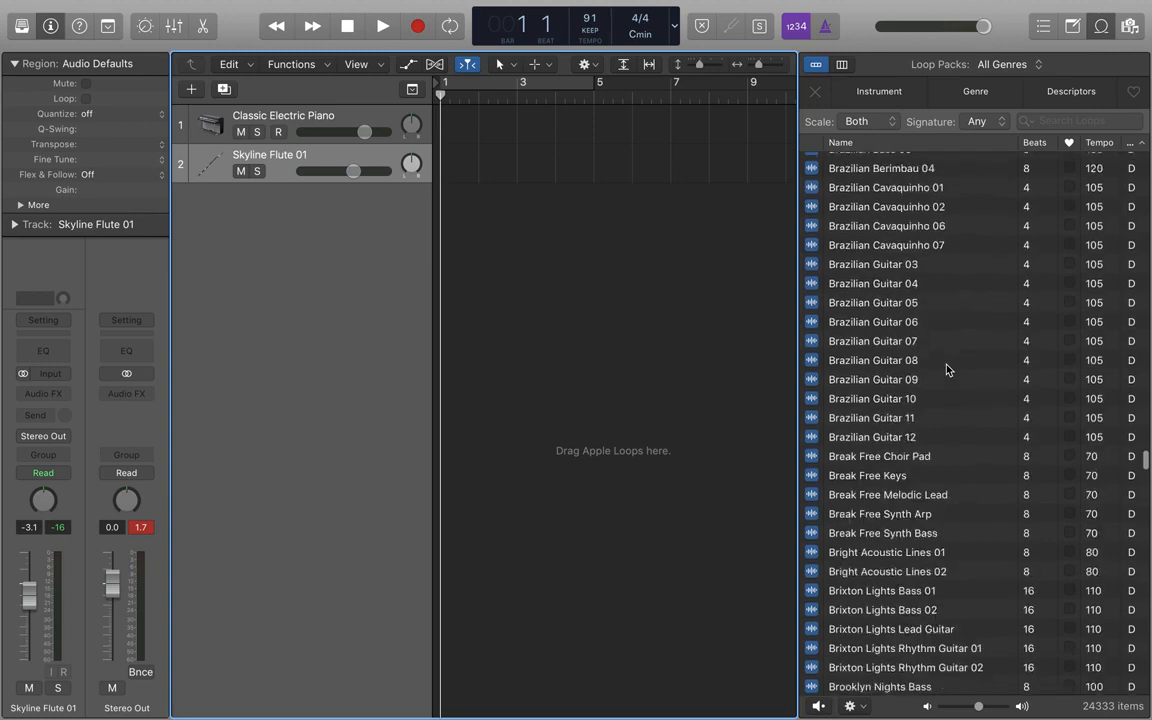
scroll(946, 368, "up", 7)
scroll(910, 320, "up", 3)
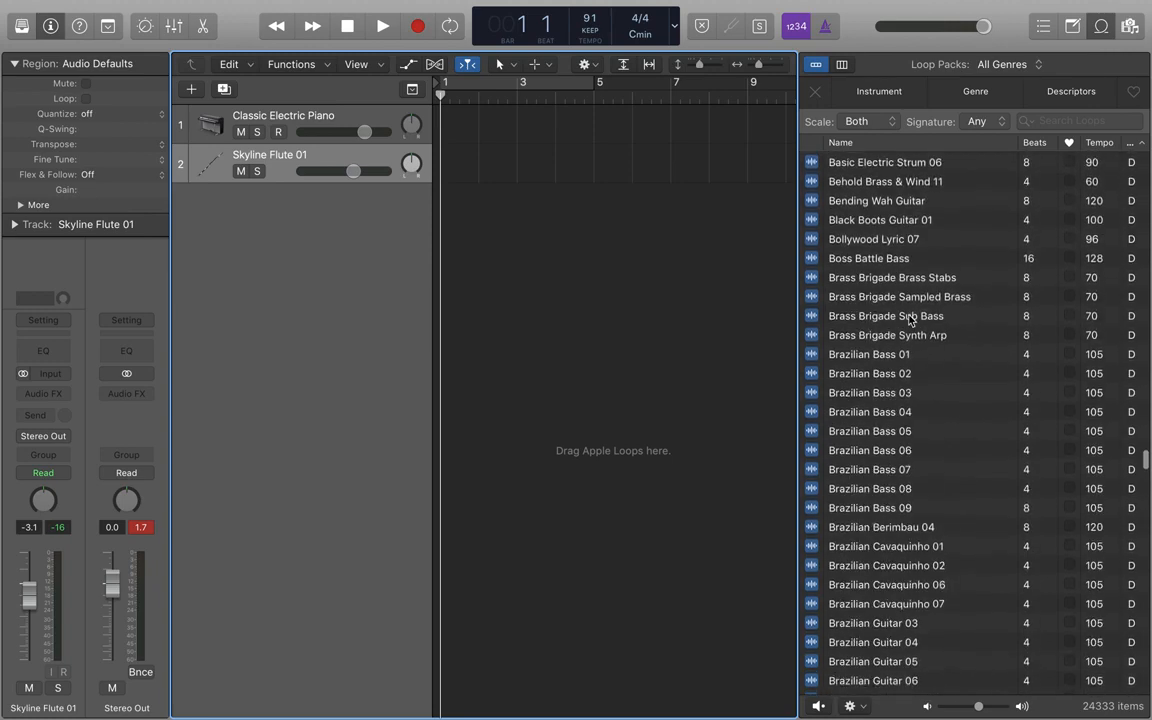
left_click(920, 378)
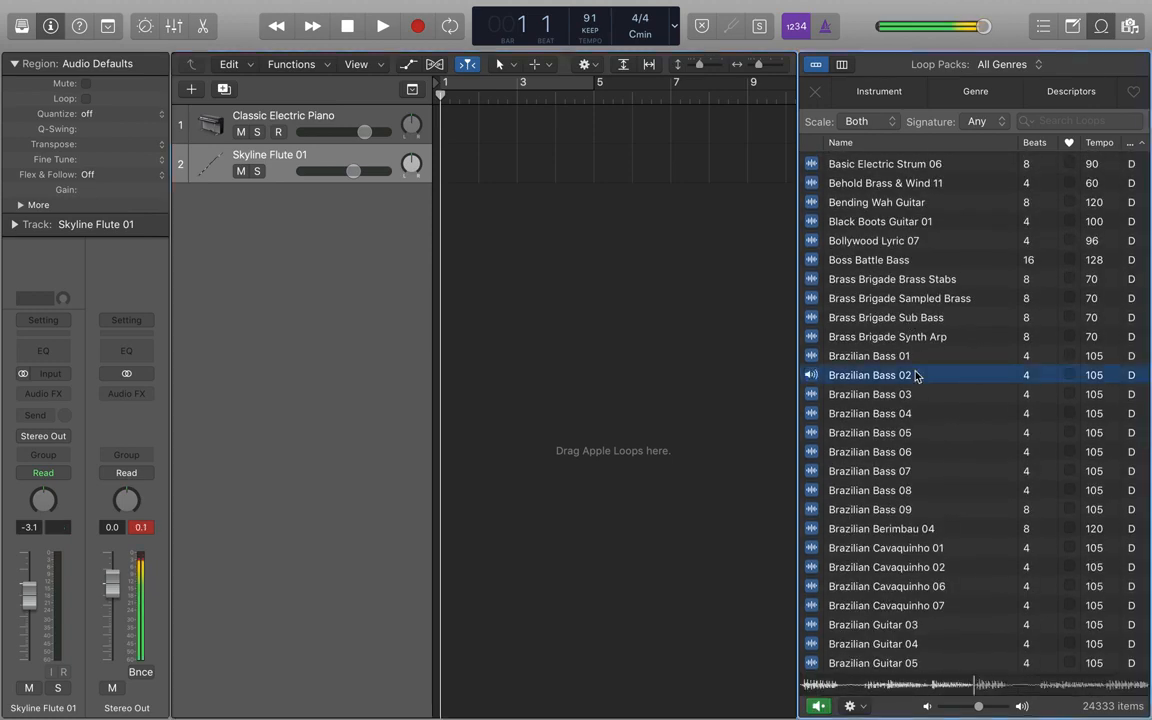
left_click(914, 340)
scroll(914, 341, "up", 3)
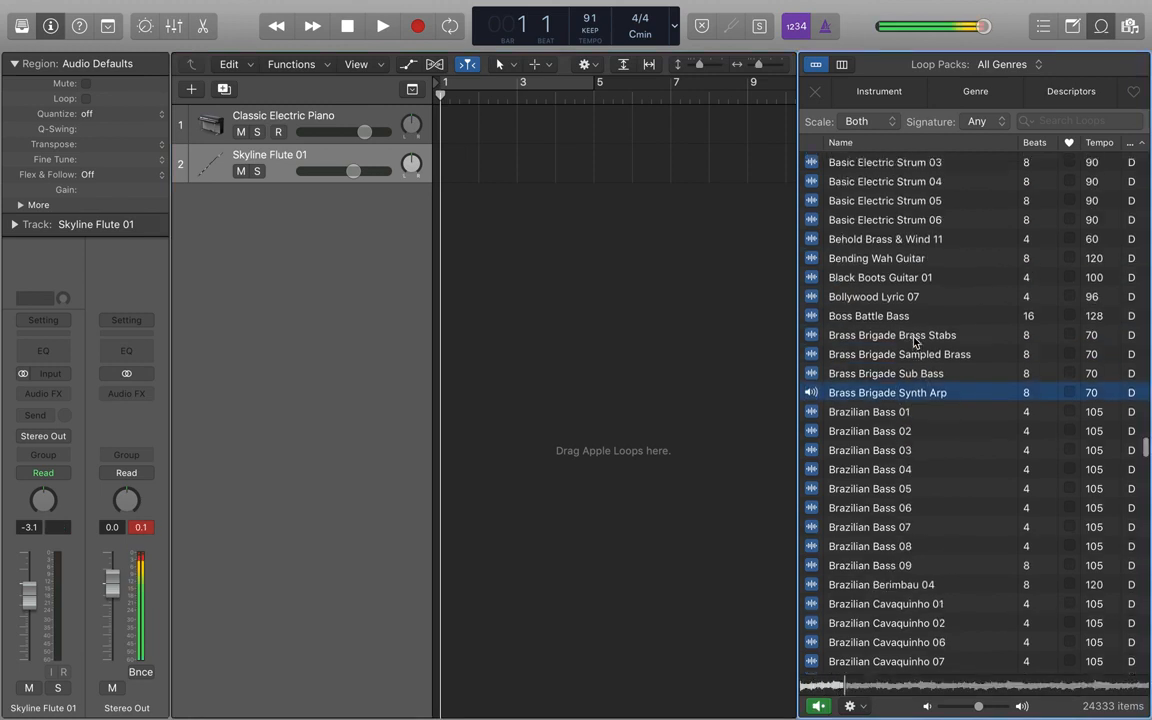
left_click(912, 320)
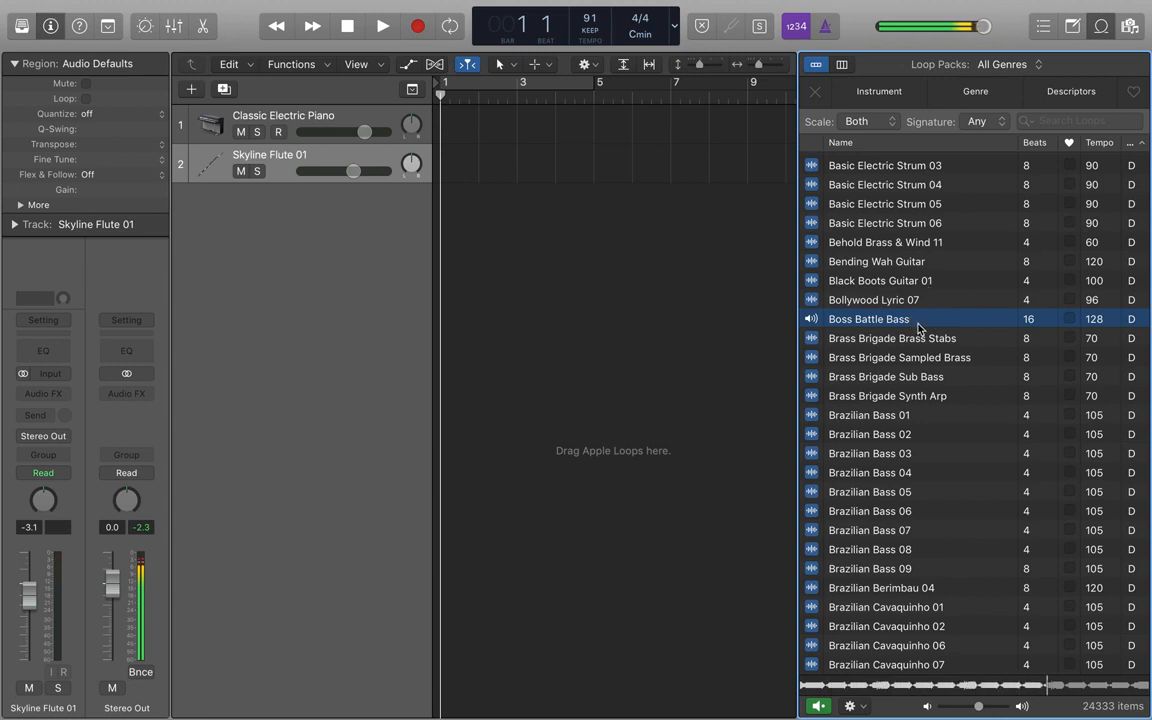
Step: Place Boss Battle Bass on a new track at bar 1 and, with the inspector hidden, loop it to about bar 37
left_click_drag(848, 320, 446, 254)
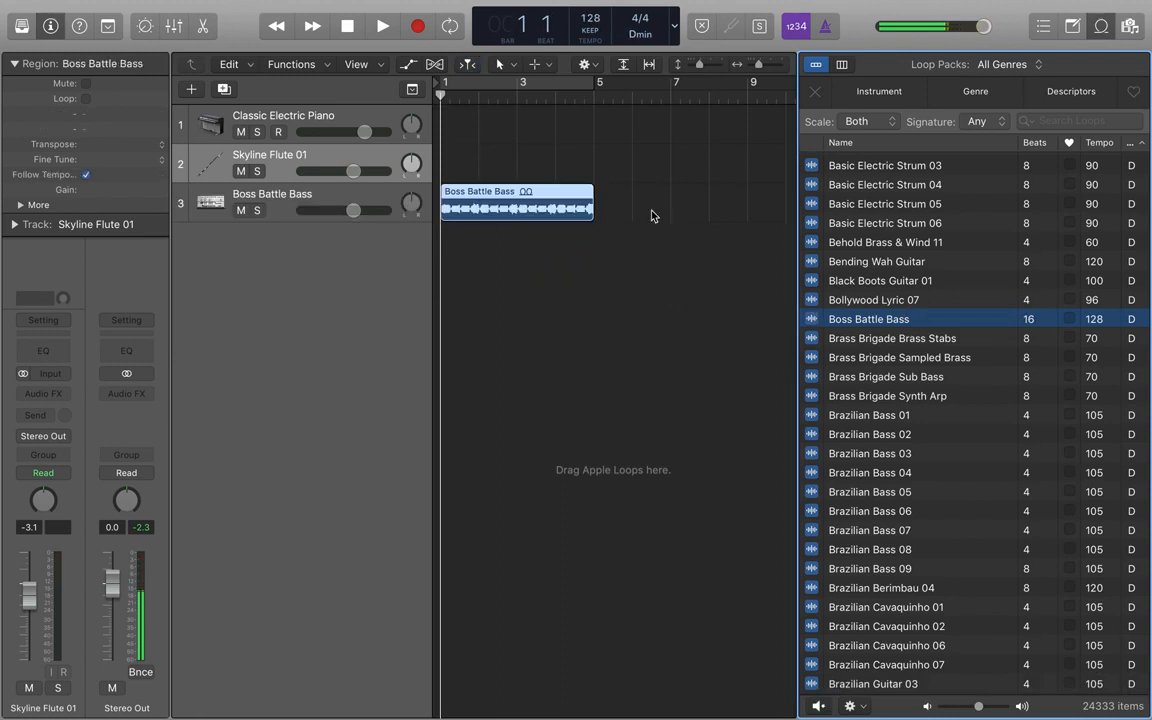
scroll(654, 216, "down", 5)
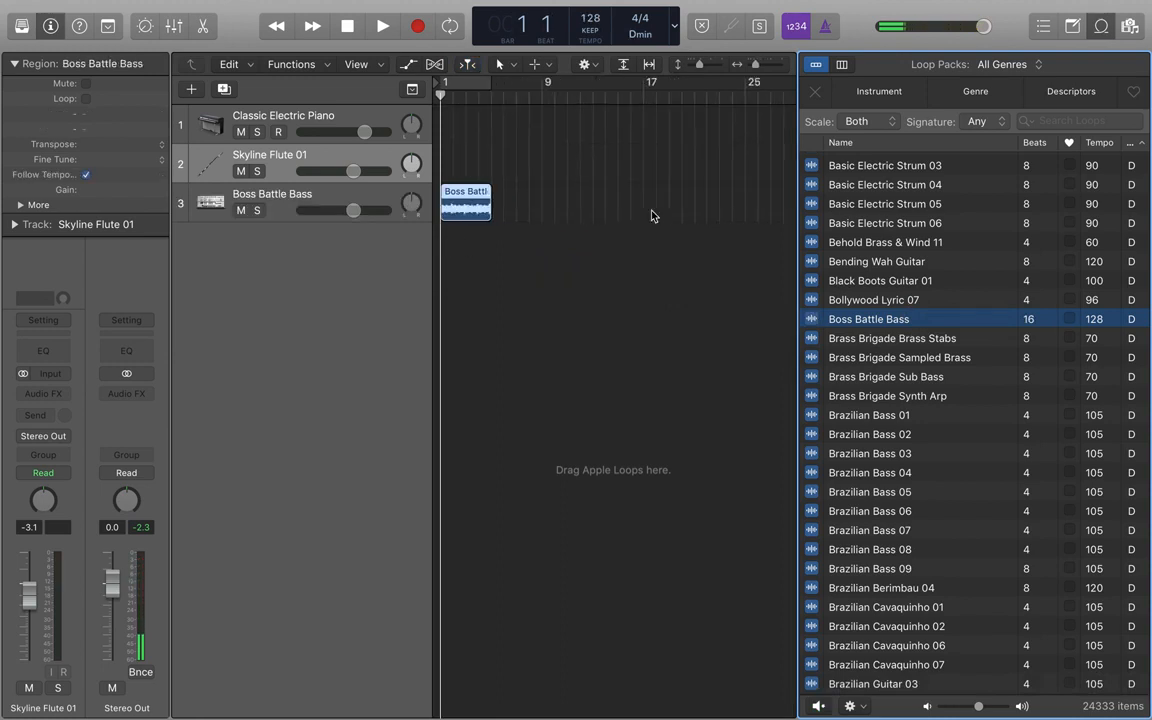
key("i")
left_click_drag(323, 186, 727, 245)
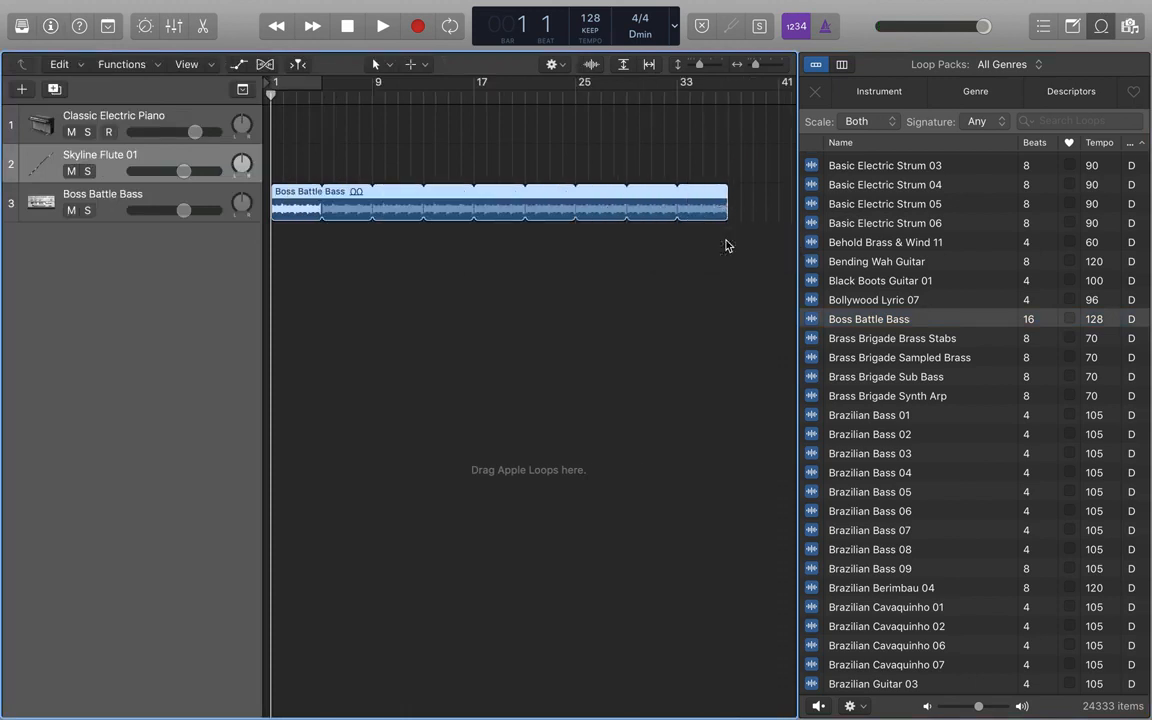
Step: Audition more loops in the key of D, including Bending Wah Guitar, Basement Pad Bass and Back Alley Bass
left_click(884, 284)
left_click(897, 263)
scroll(897, 268, "up", 3)
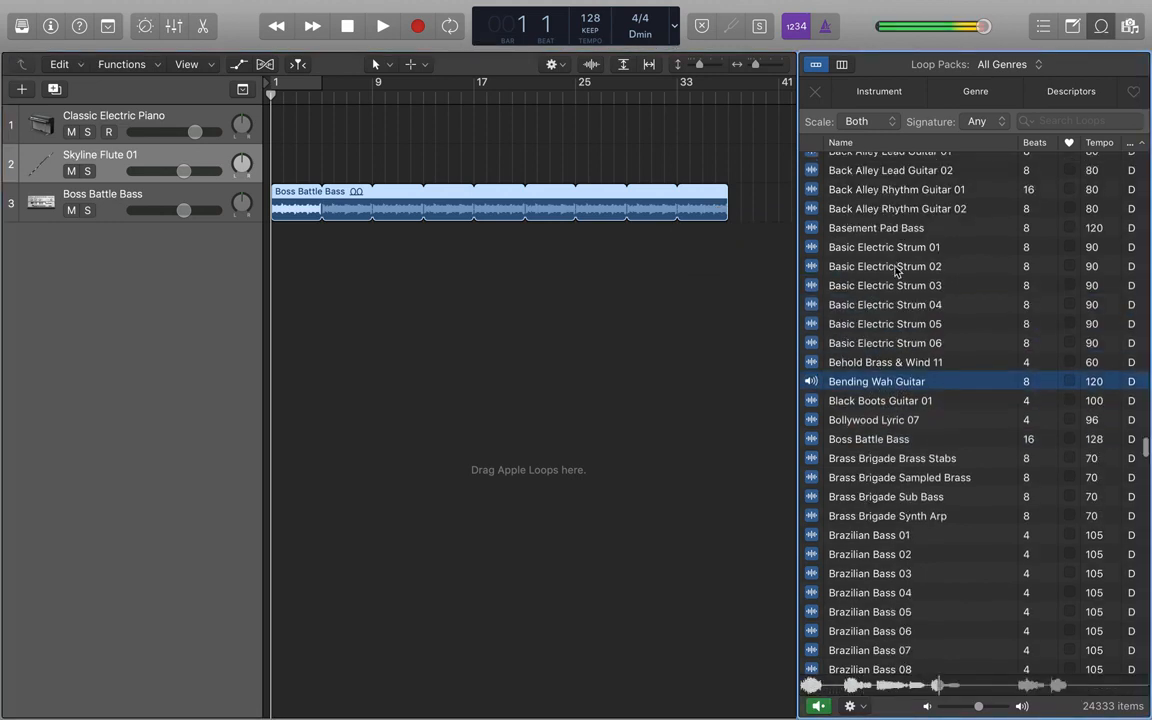
left_click(897, 269)
scroll(897, 268, "up", 1)
left_click(896, 255)
scroll(896, 260, "up", 2)
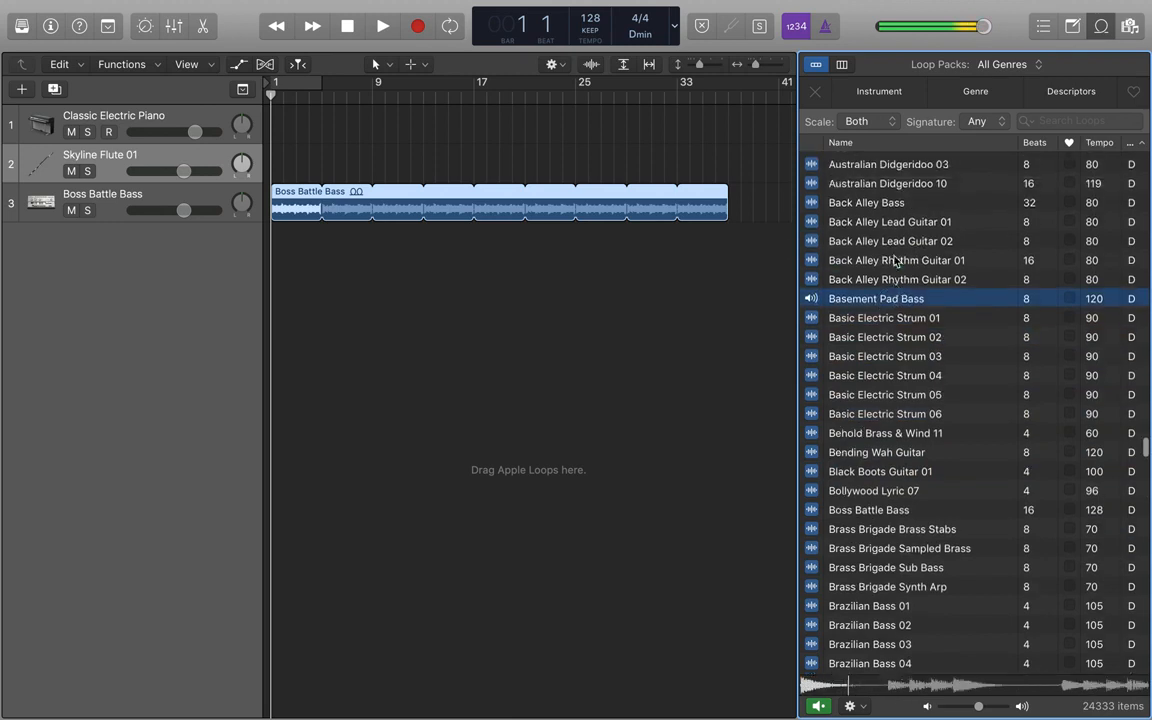
scroll(897, 260, "up", 2)
left_click(897, 260)
scroll(905, 300, "up", 3)
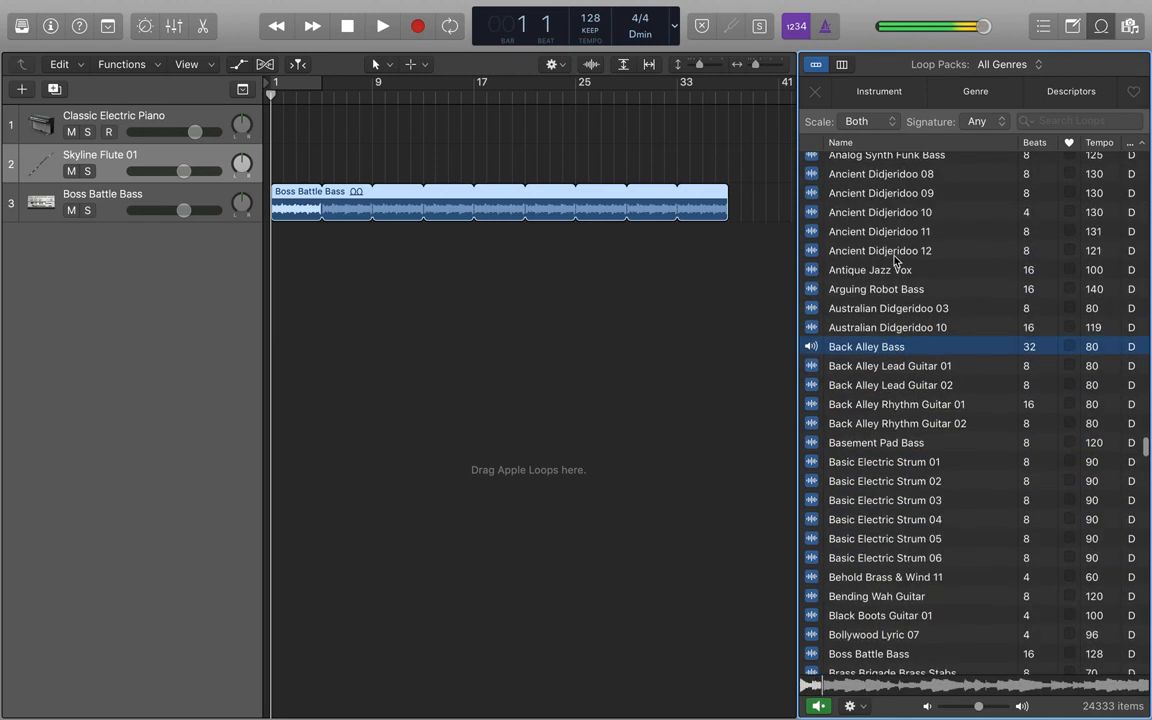
Step: Place Australian Didgeridoo 03 on a new track at bar 9 and loop it to bar 25
left_click(908, 312)
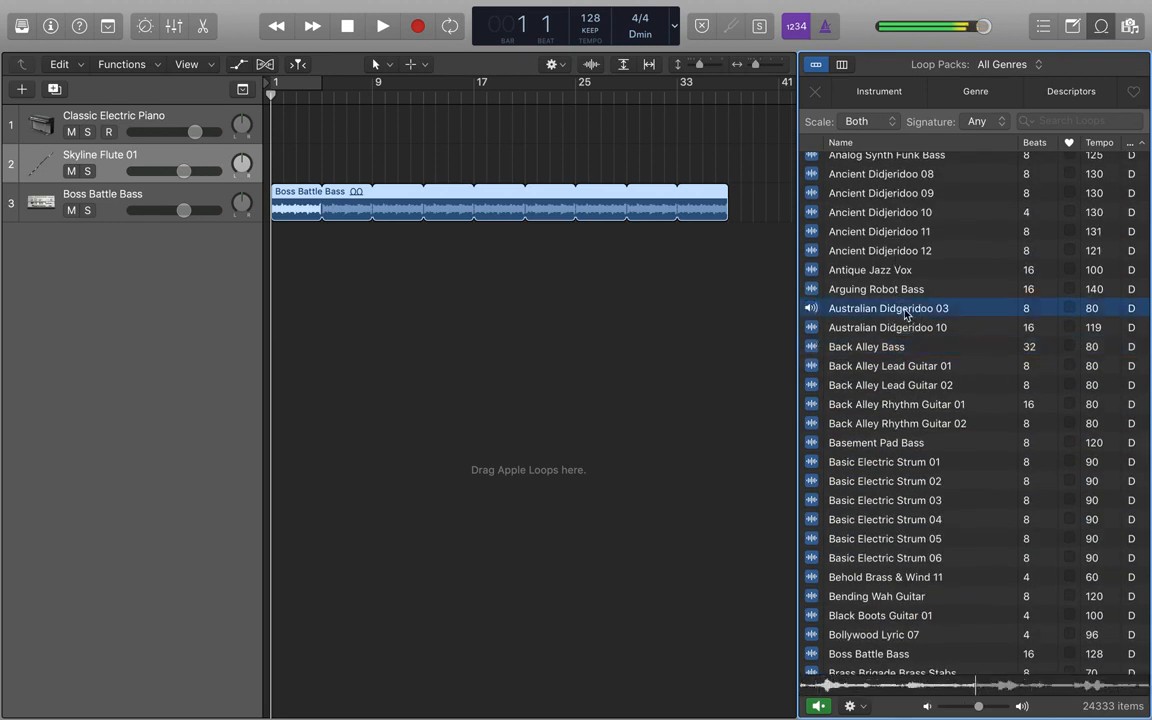
left_click_drag(905, 313, 375, 311)
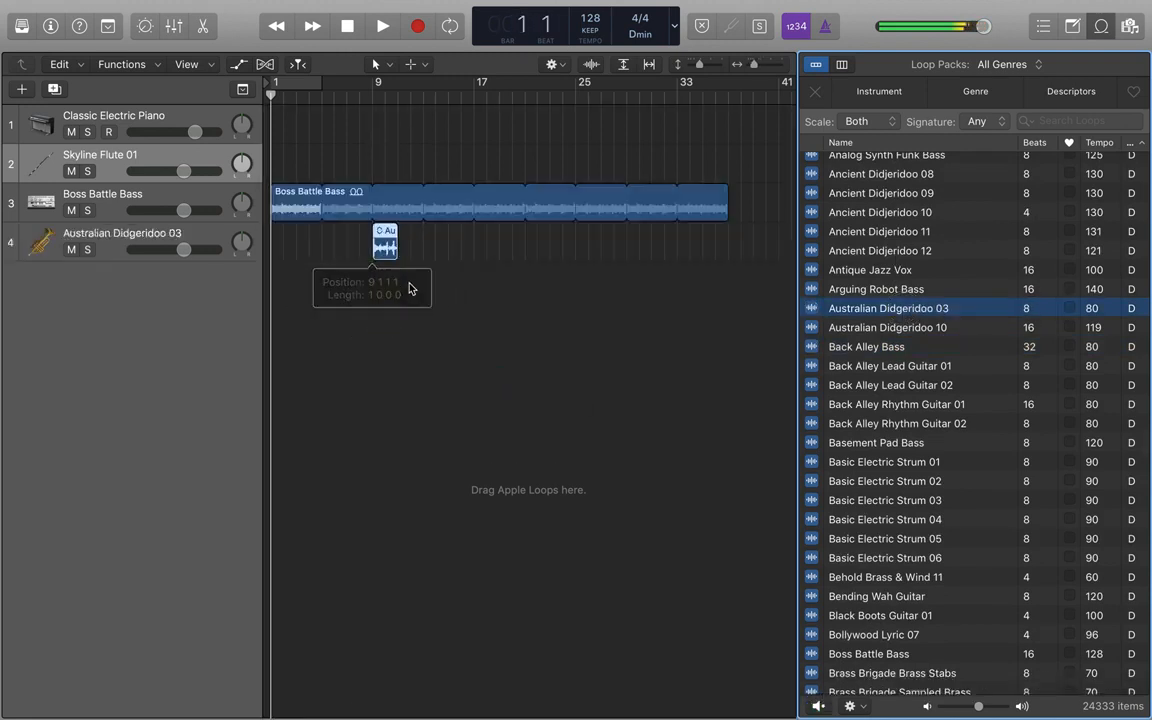
left_click_drag(397, 240, 520, 245)
Step: Find Alternative Arpeggio 03 among the D loops, place it on a new track at bar 9 and loop it to bar 25
scroll(891, 403, "up", 3)
scroll(891, 403, "up", 4)
left_click(896, 331)
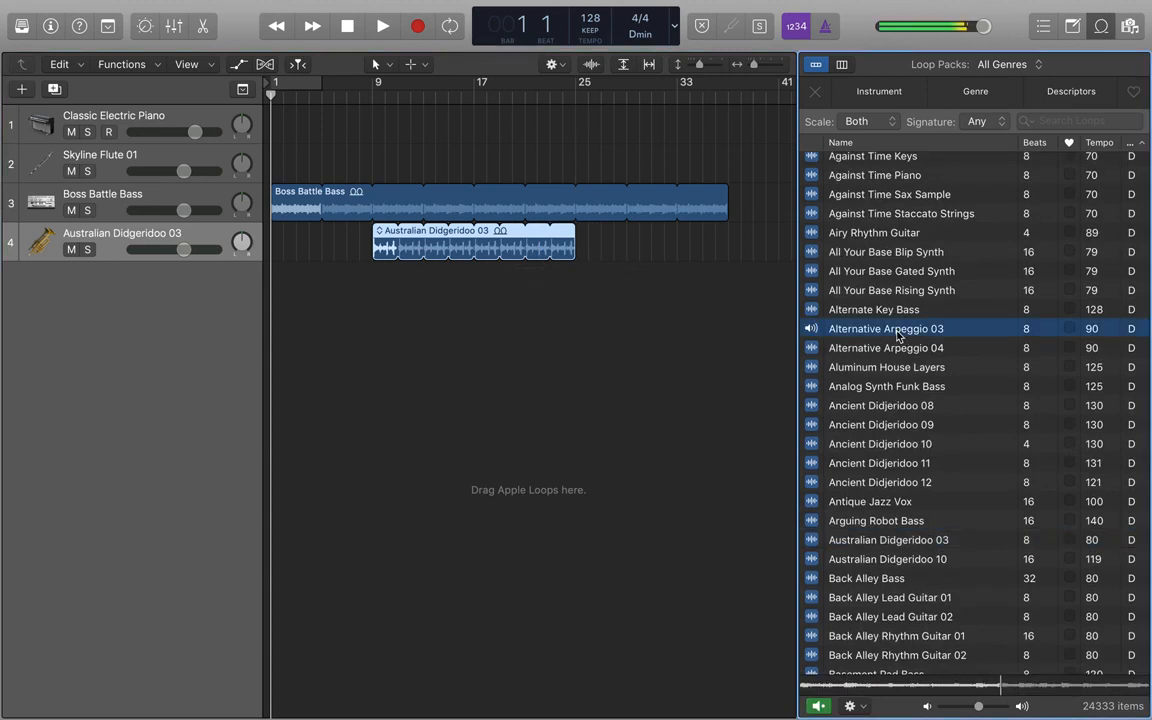
left_click_drag(896, 334, 375, 330)
left_click_drag(406, 270, 575, 268)
Step: During playback, move the Australian Didgeridoo 03 and Alternative Arpeggio 03 regions to bar 5 and slightly raise the arpeggio track's volume
key("space")
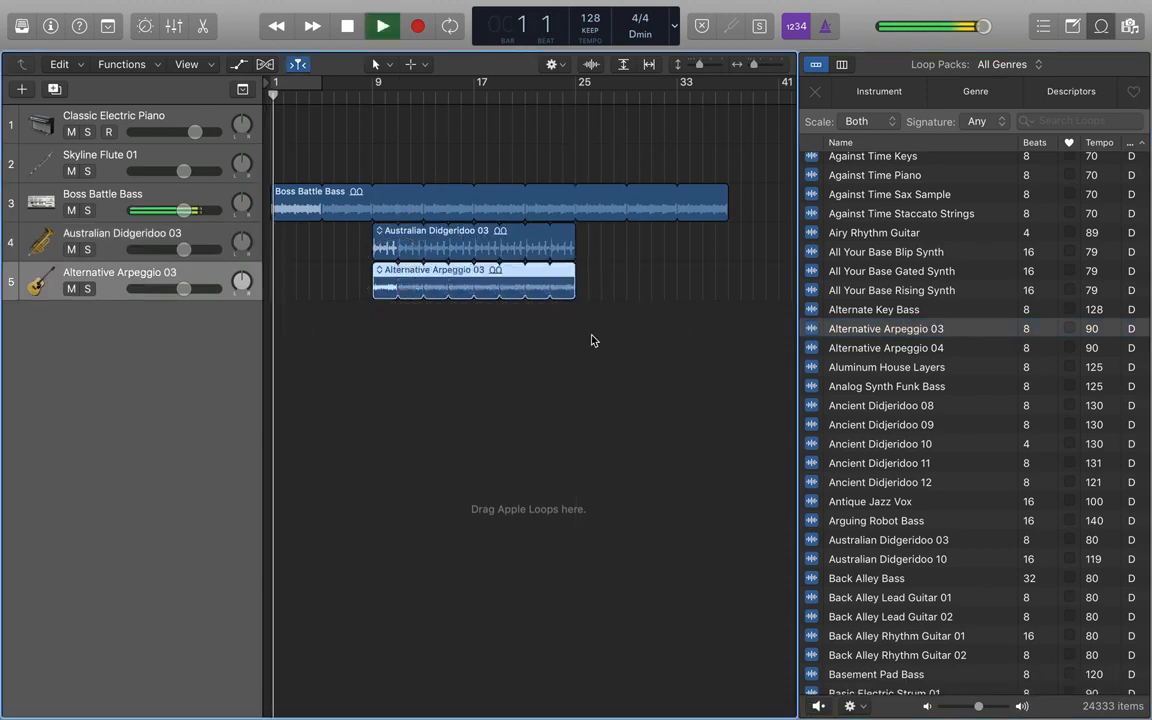
left_click(535, 310)
left_click_drag(377, 335, 333, 244)
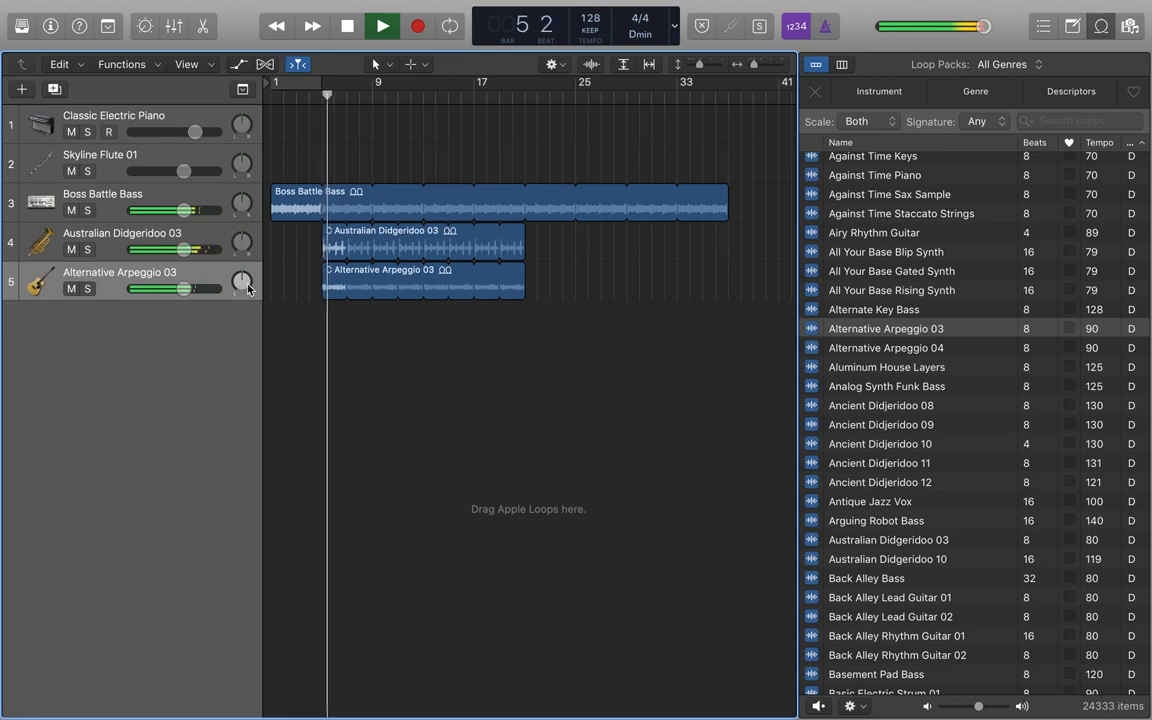
left_click_drag(186, 294, 212, 290)
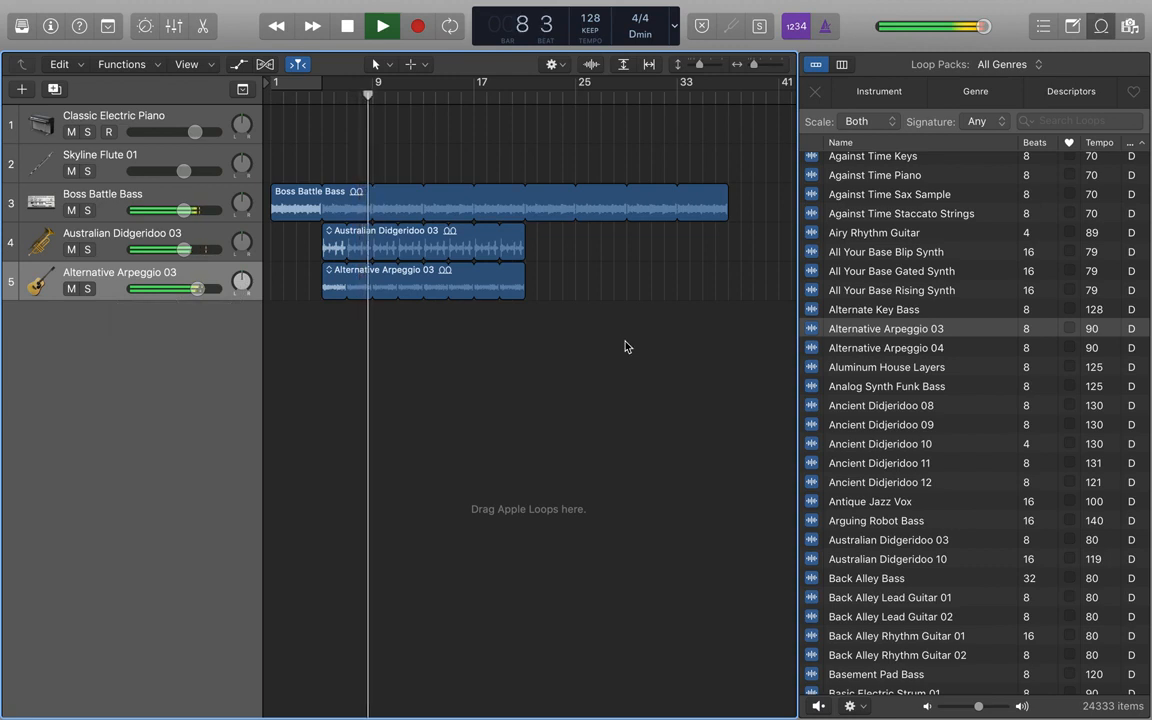
key("space")
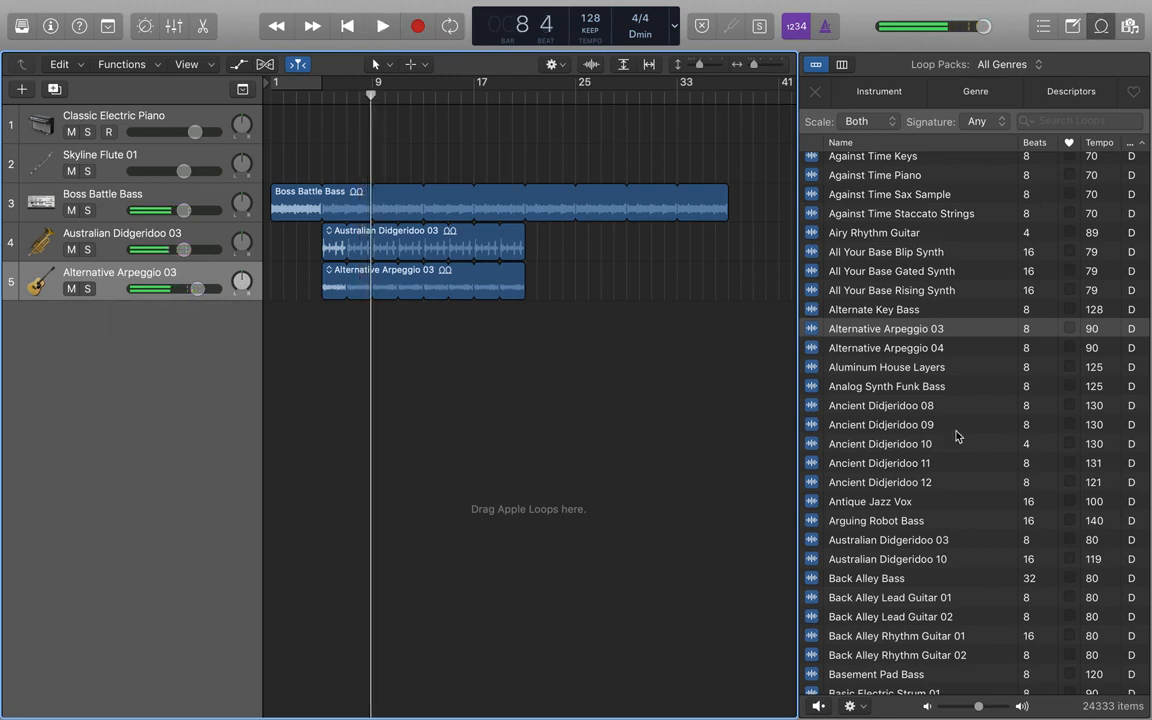
Step: Go to the keyless loops at the start of the list and audition 44th Street Medium, 2-Step Tricky Beat 02 and 60s Shuffle Fill 10
scroll(955, 436, "down", 3)
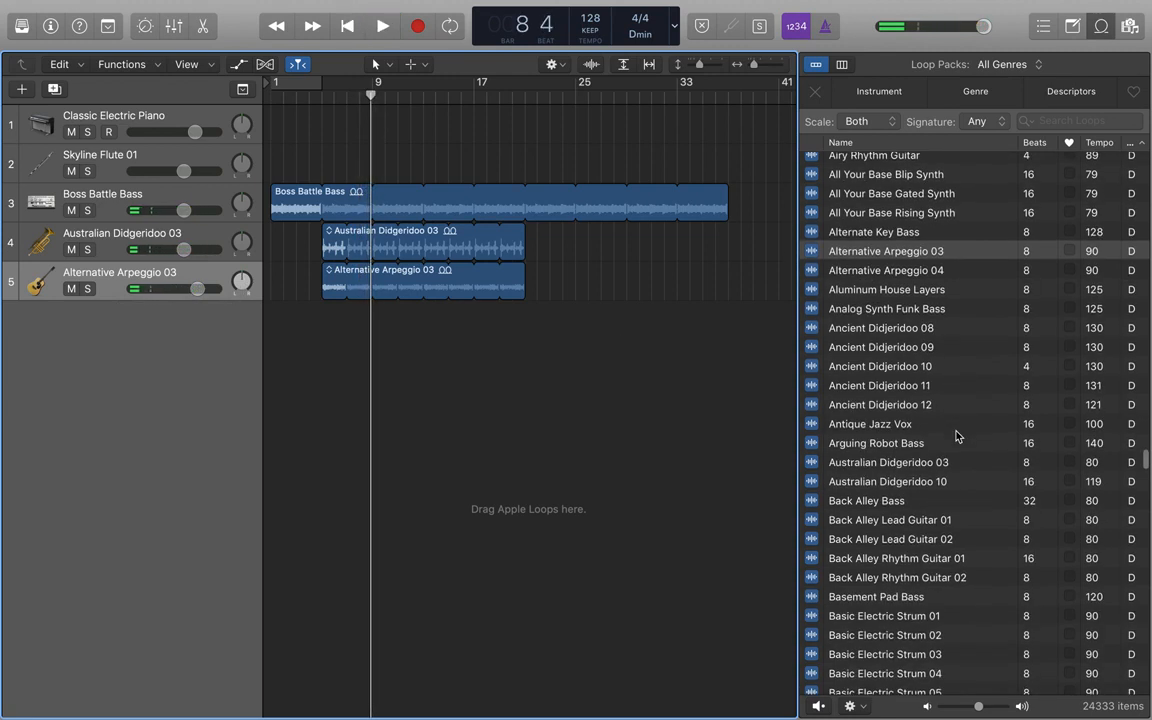
scroll(1110, 465, "up", 5)
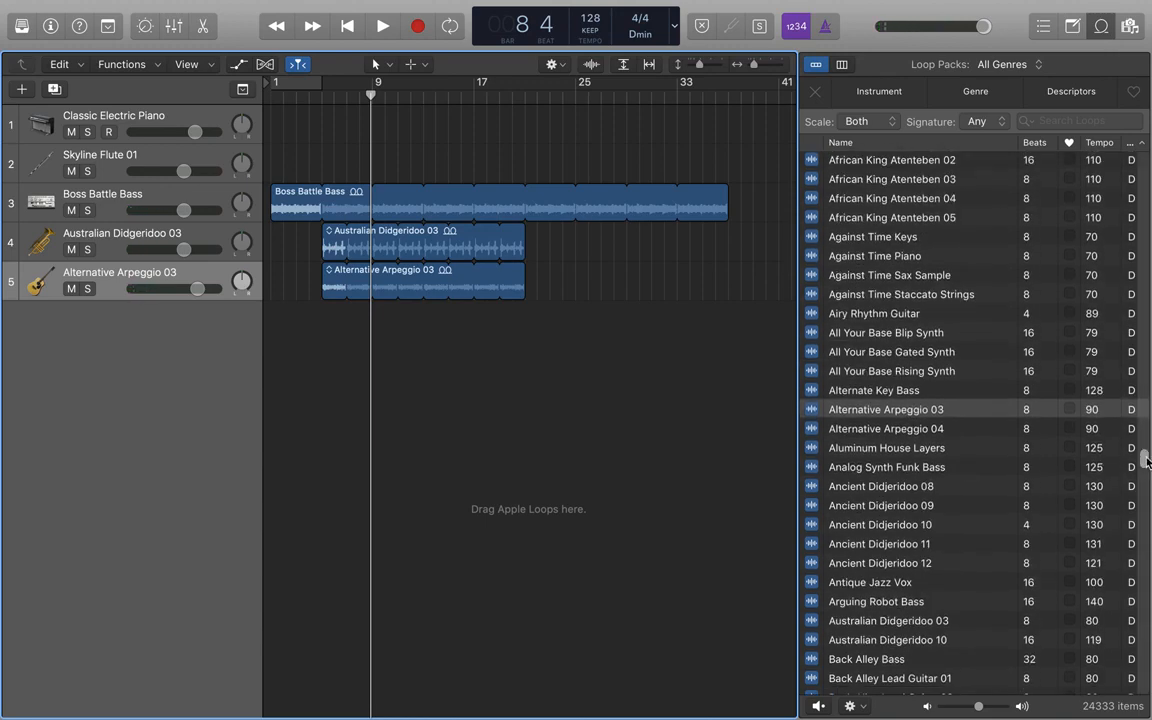
left_click_drag(1146, 412, 1143, 120)
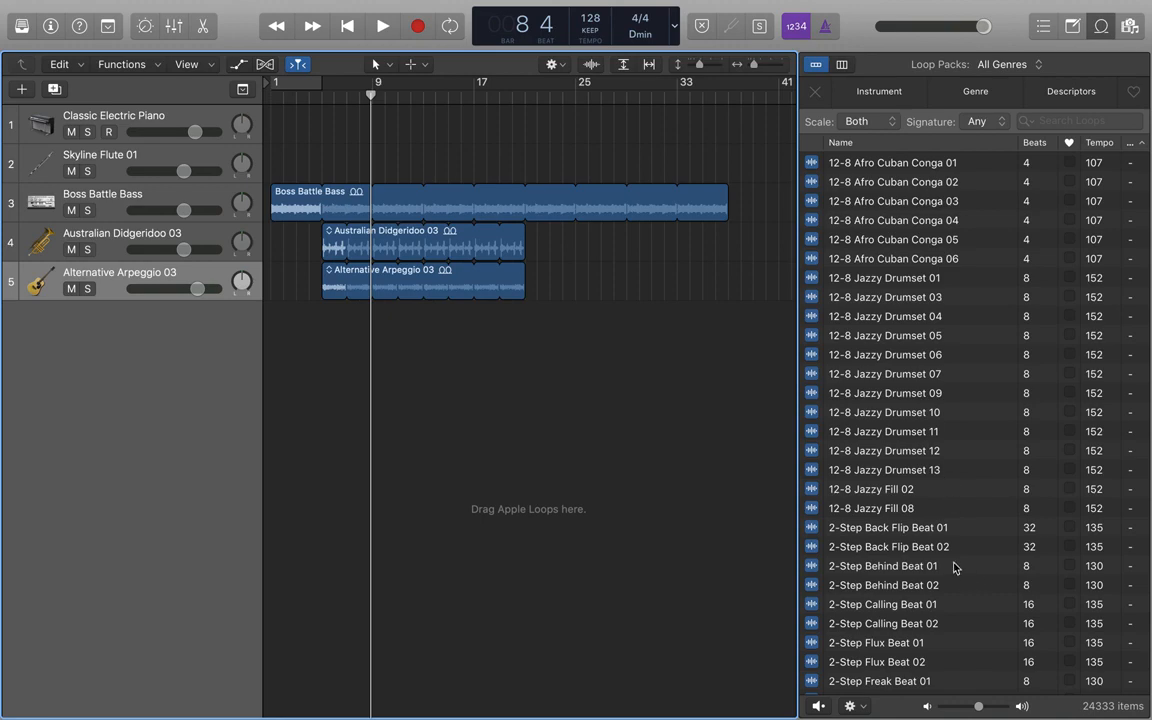
scroll(948, 476, "down", 10)
left_click(842, 320)
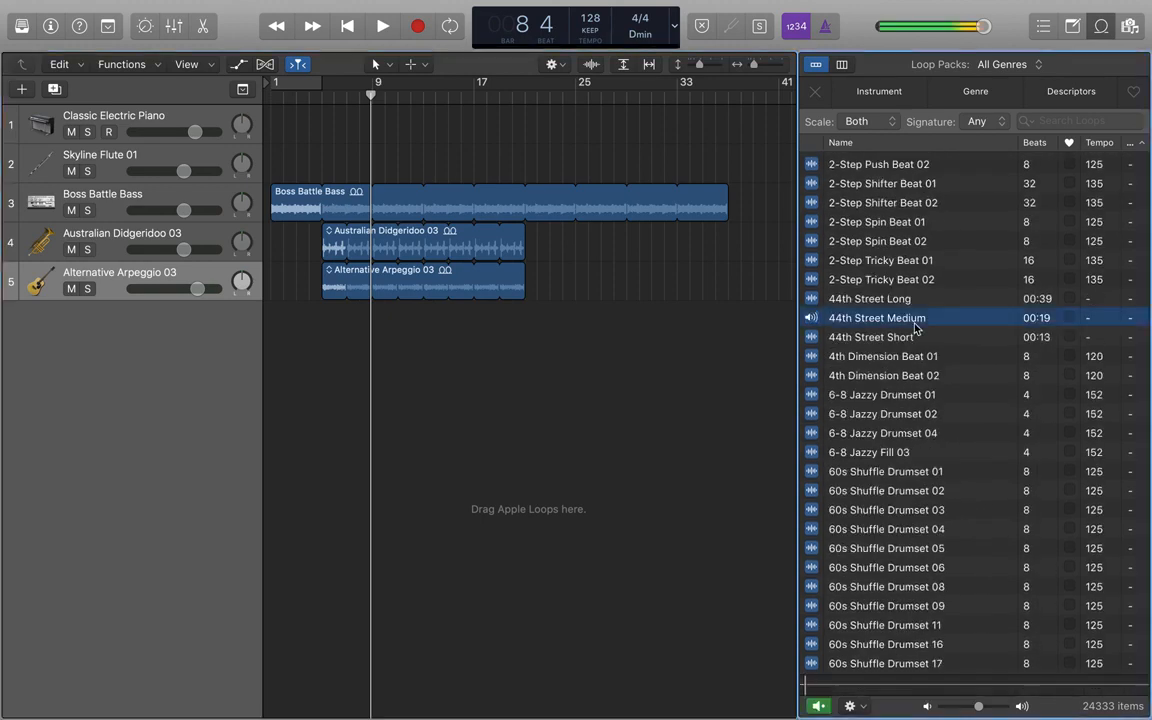
left_click(922, 279)
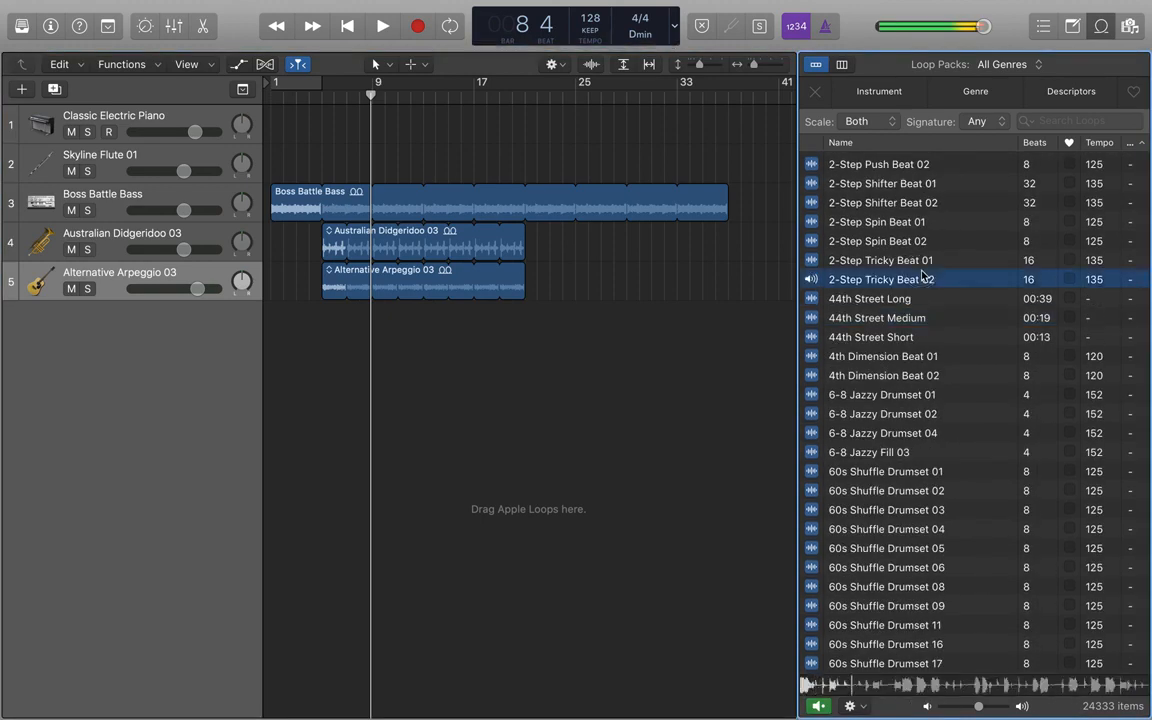
scroll(922, 279, "down", 10)
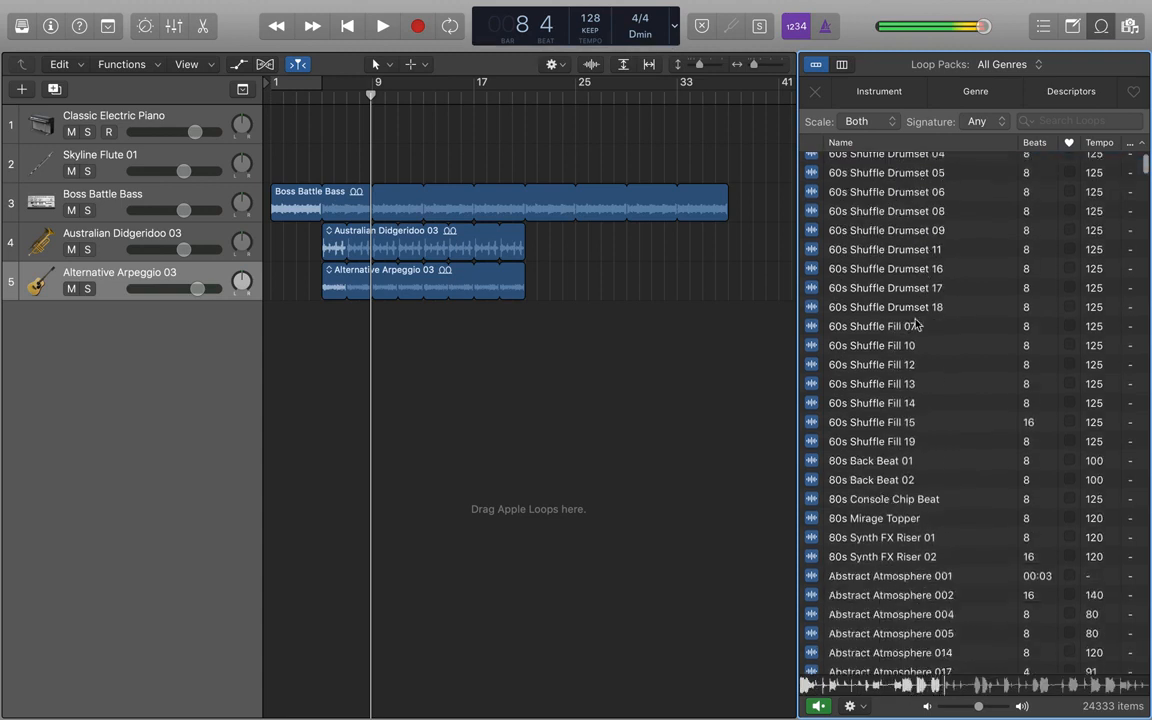
left_click(916, 345)
scroll(916, 345, "down", 4)
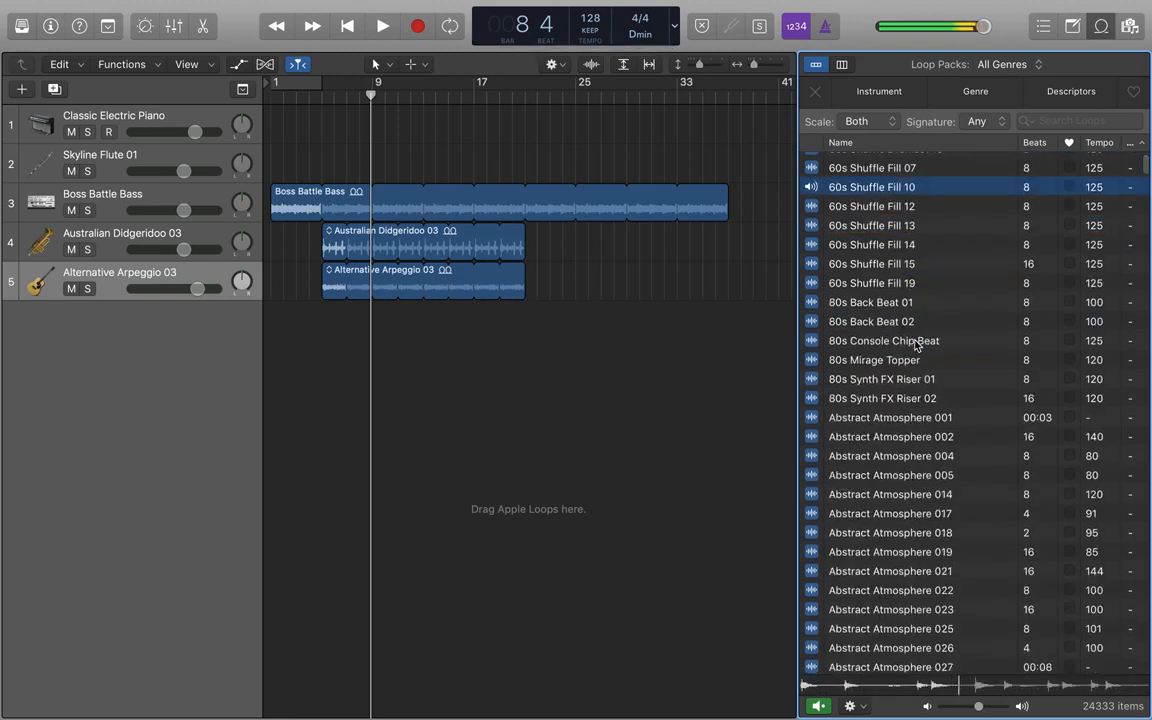
Step: Audition several Abstract Atmosphere loops without a key, starting with Abstract Atmosphere 002
left_click(946, 437)
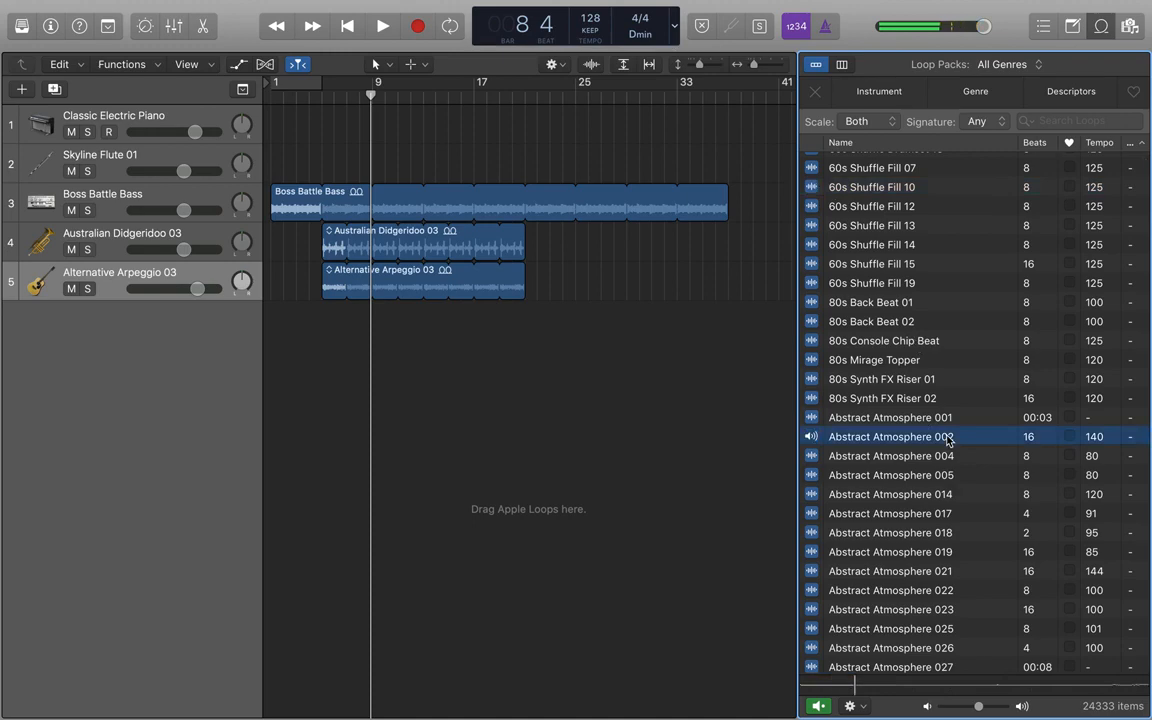
scroll(946, 440, "down", 15)
left_click(948, 442)
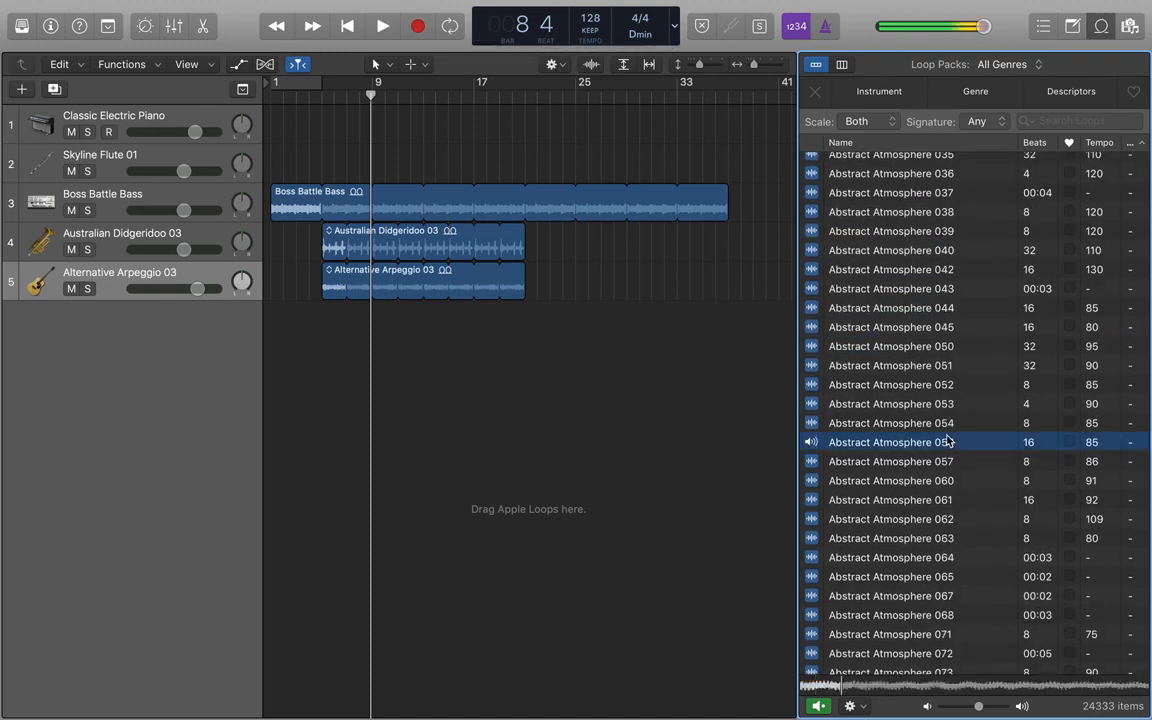
scroll(948, 441, "down", 14)
left_click(948, 441)
Step: Browse further to the keyless Analog Drum Machine loops and audition numbers 27 and 28
scroll(948, 441, "down", 20)
scroll(948, 441, "down", 20)
scroll(948, 441, "down", 20)
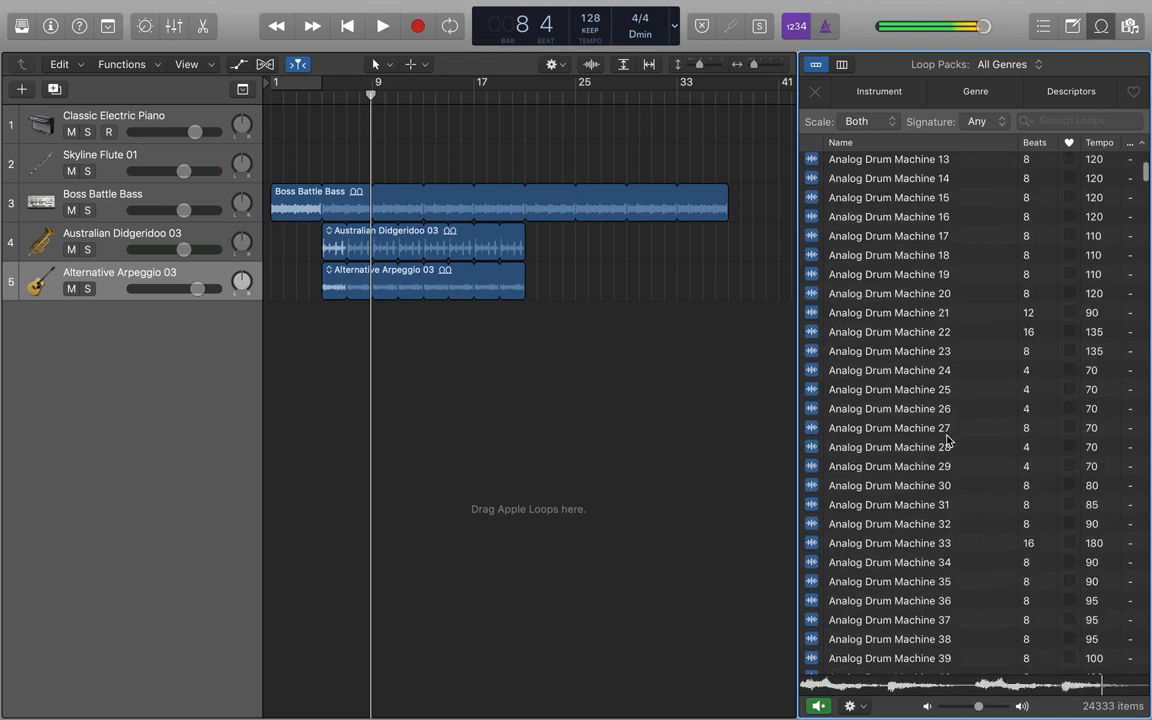
left_click(948, 430)
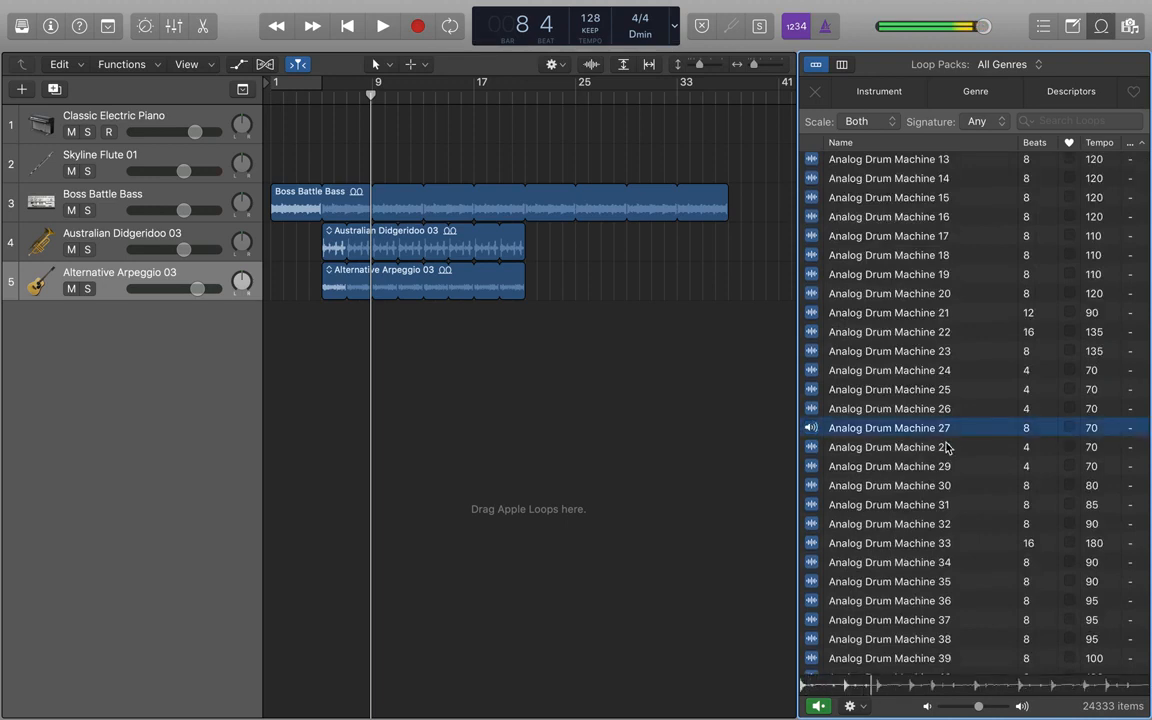
left_click(949, 449)
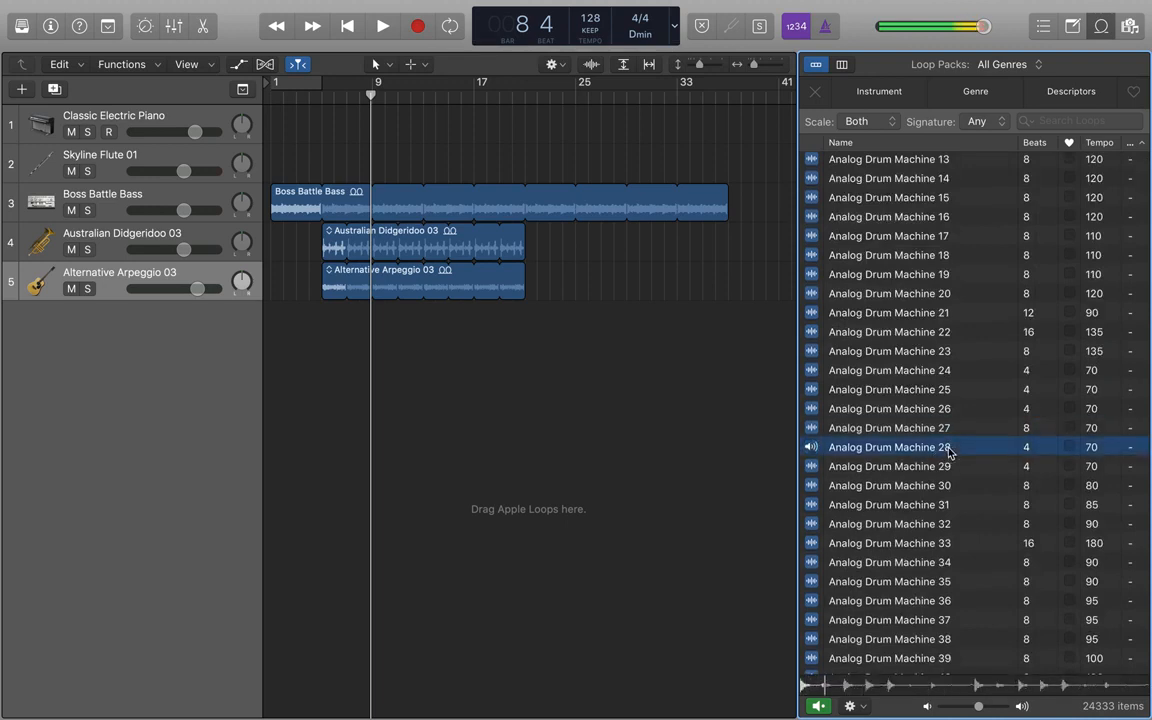
Step: Place Analog Drum Machine 33 on a new track at bar 5 and loop it to bar 13
left_click(952, 547)
left_click_drag(940, 549, 322, 372)
left_click_drag(372, 320, 427, 320)
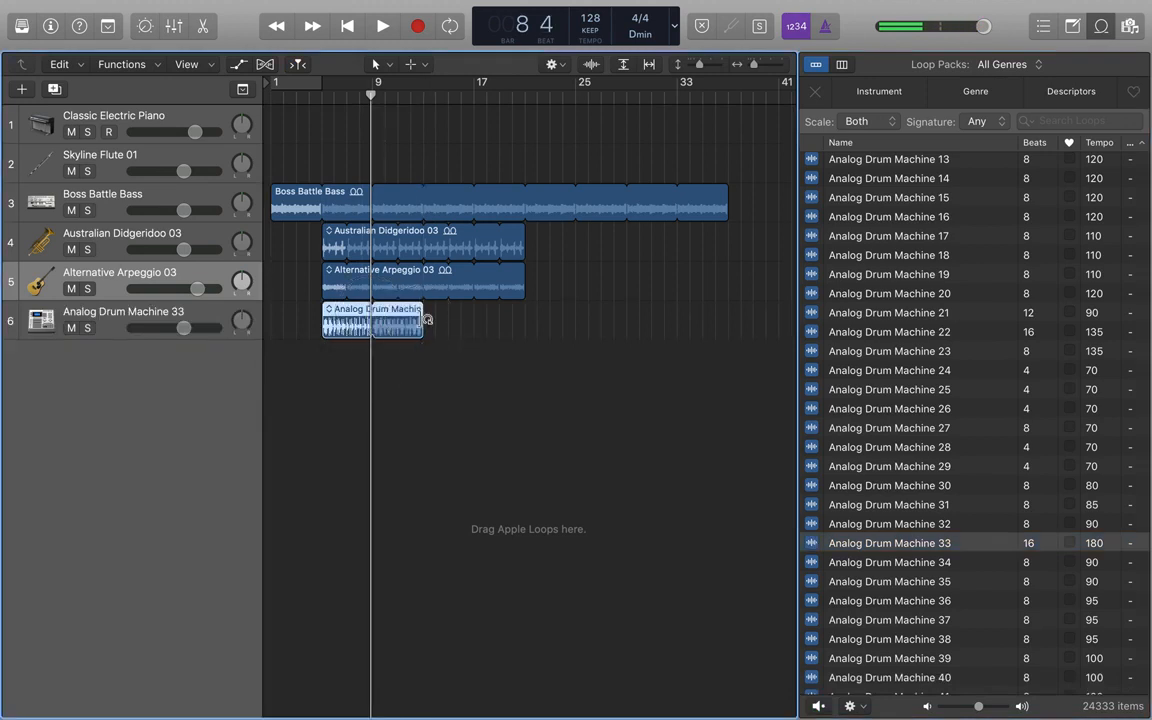
Step: While playing from near the beginning, shorten the looped Australian Didgeridoo 03 region to end at bar 9 and copy it to bar 12
left_click(300, 100)
key("space")
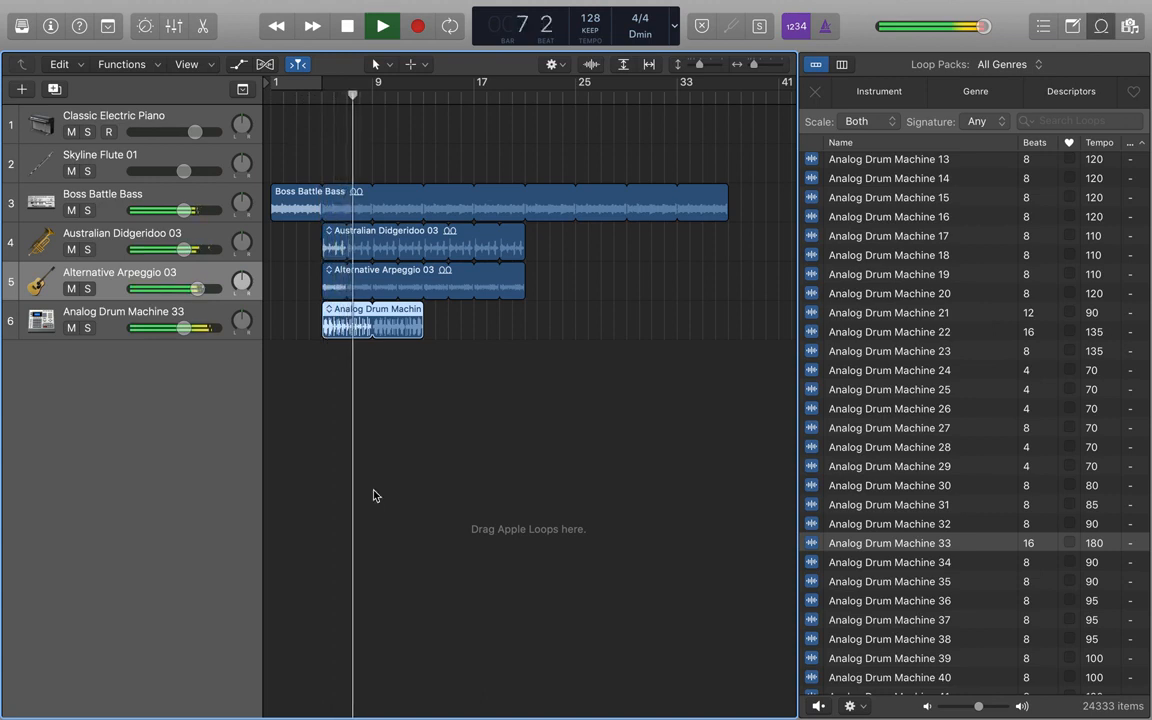
left_click_drag(521, 245, 372, 254)
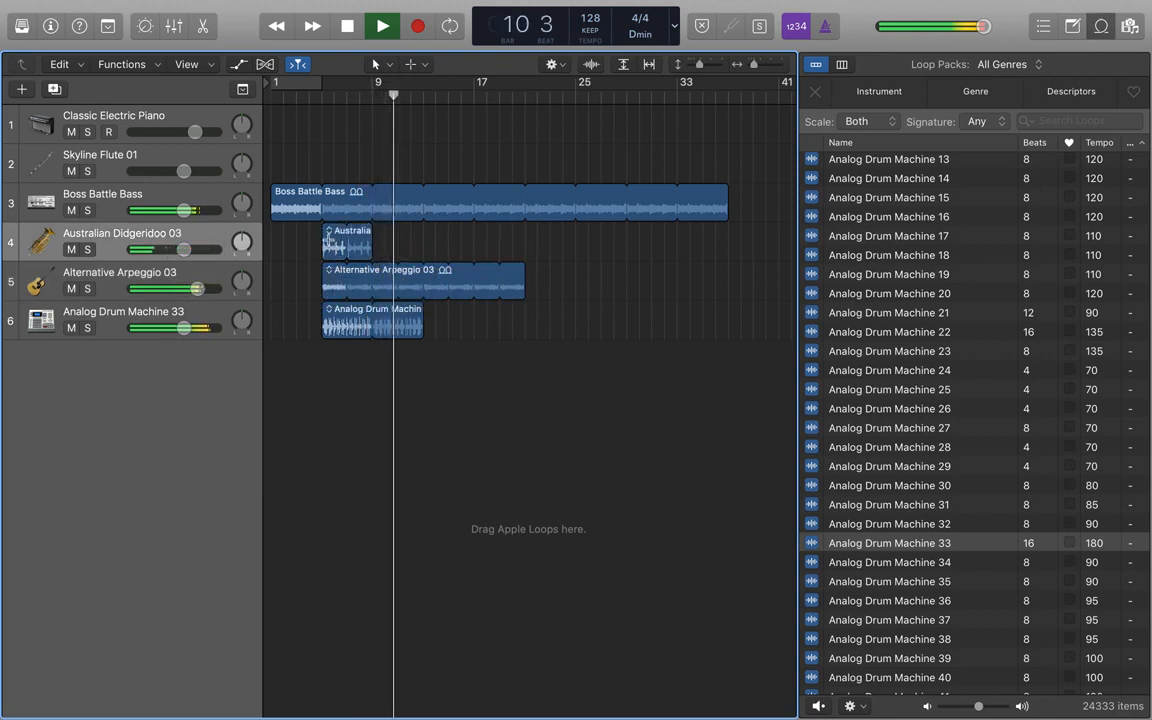
left_click_drag(330, 245, 424, 250)
left_click(508, 329)
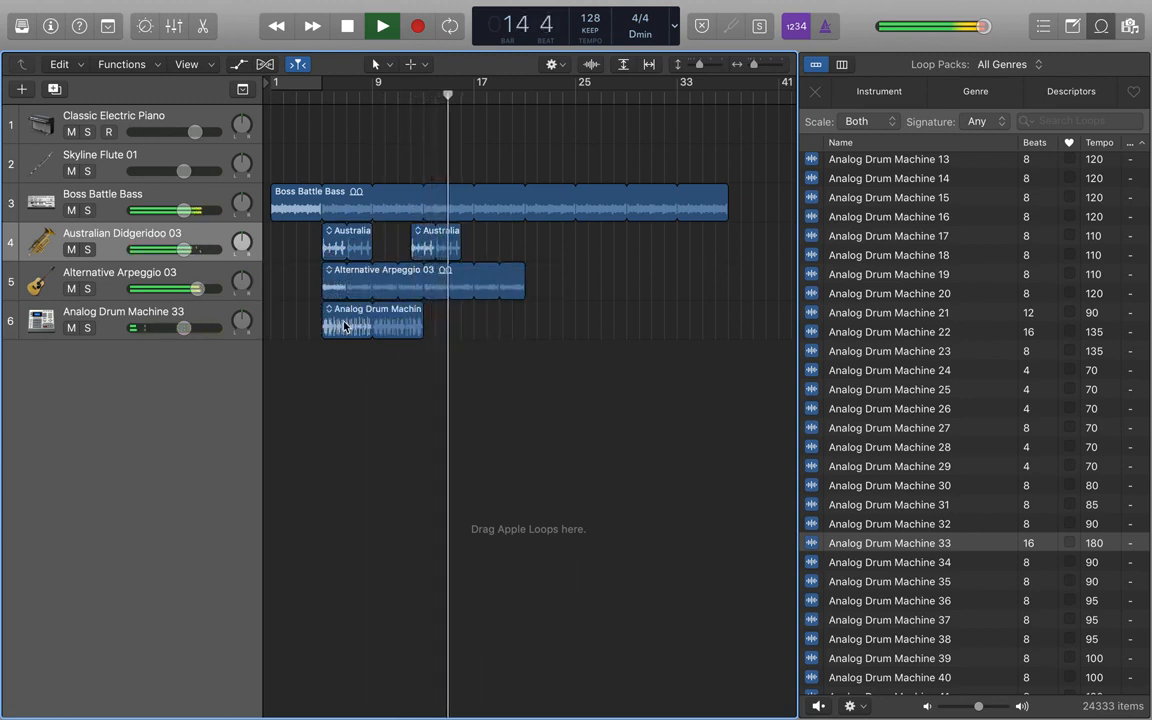
Step: Copy the looped Analog Drum Machine 33 region to bar 17 and extend the Alternative Arpeggio 03 loop to bar 25
left_click_drag(352, 328, 503, 331)
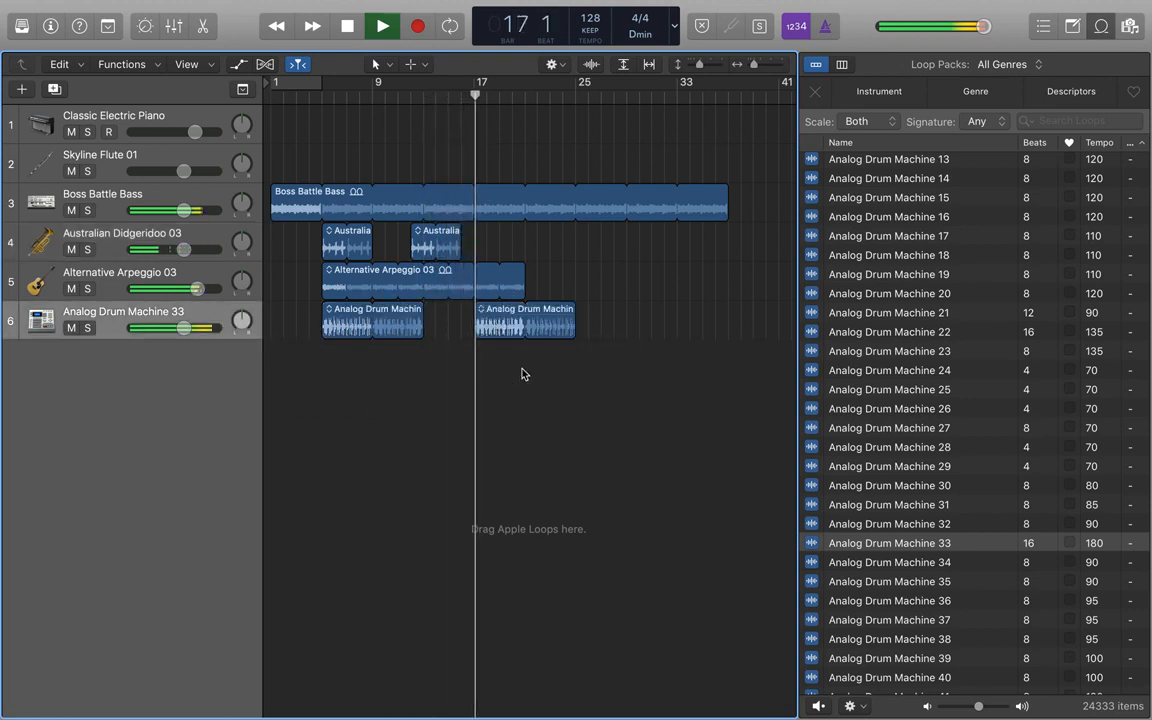
left_click_drag(524, 263, 575, 265)
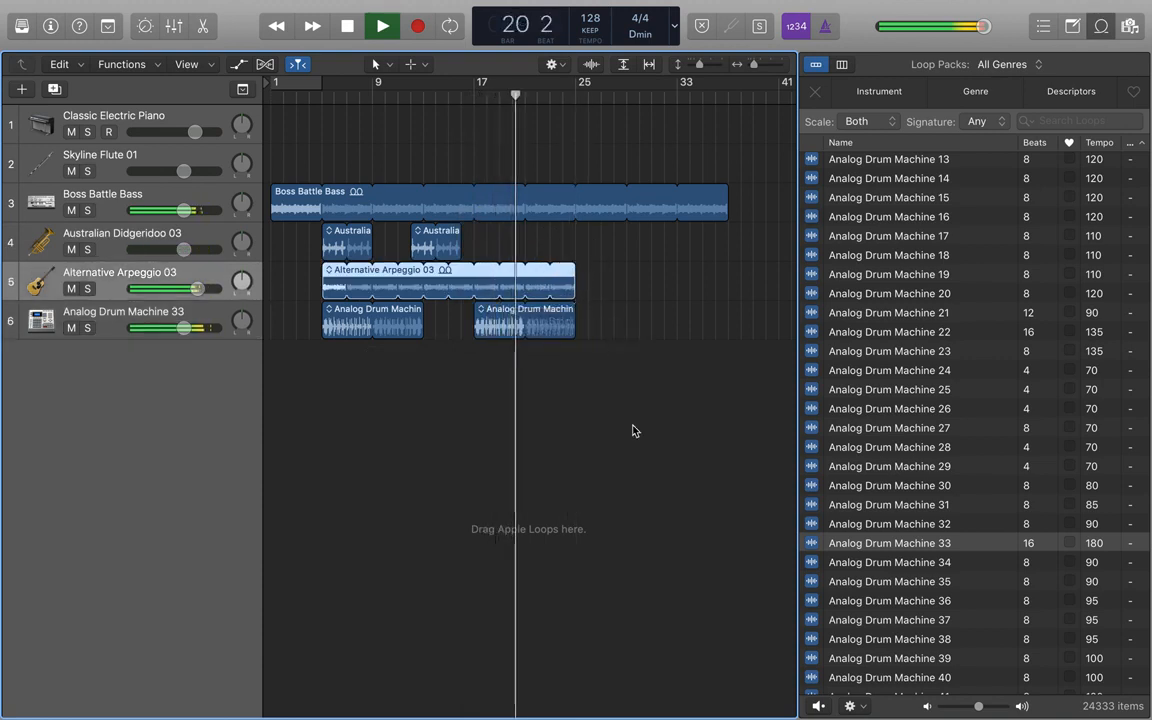
Step: Stop playback, return the playhead to bar 1 and clear the region selection
key("space")
key("Return")
left_click(632, 431)
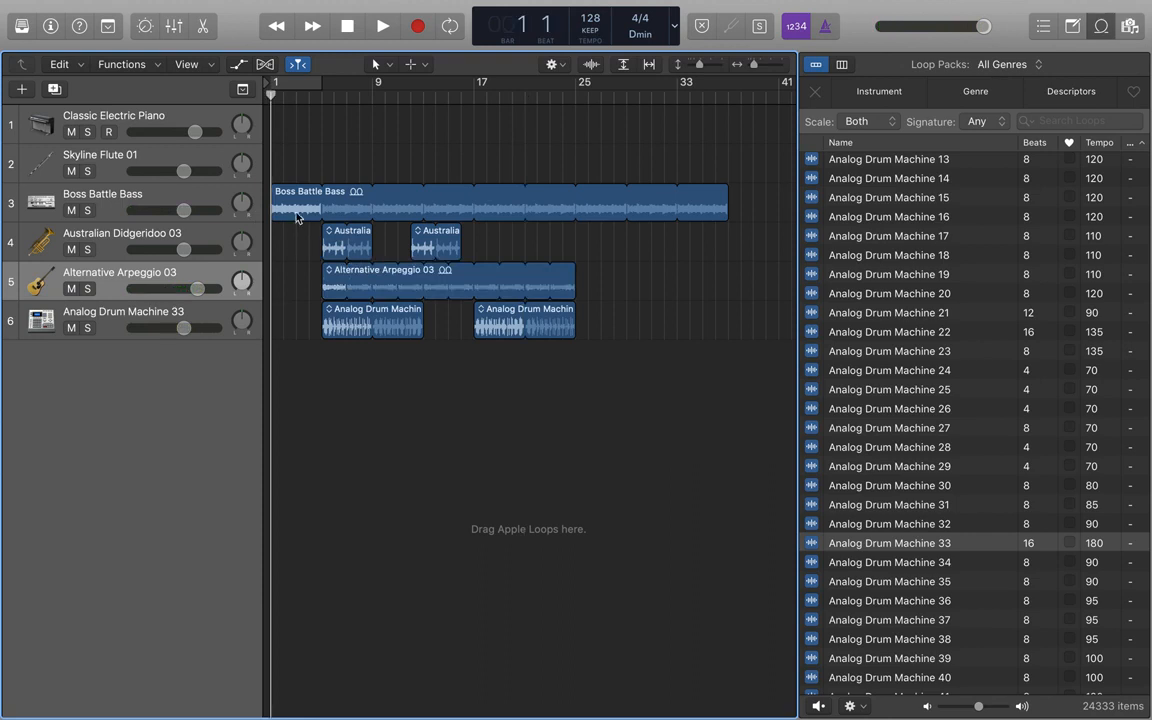
left_click(186, 198)
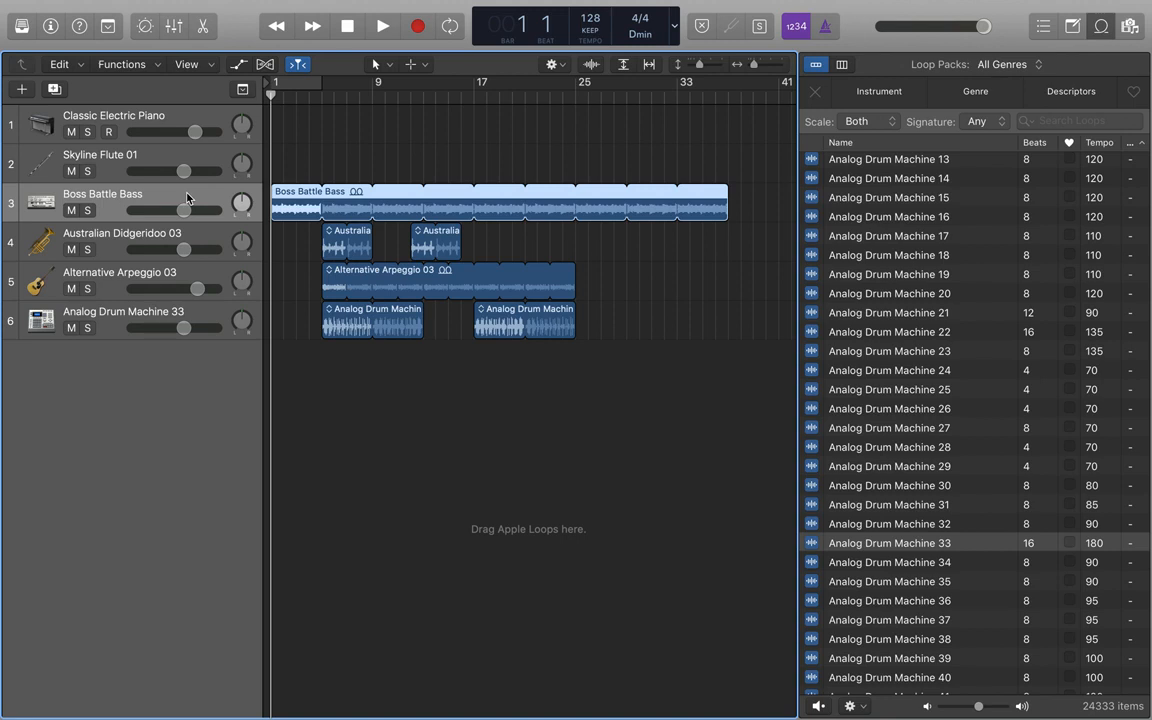
left_click(189, 278)
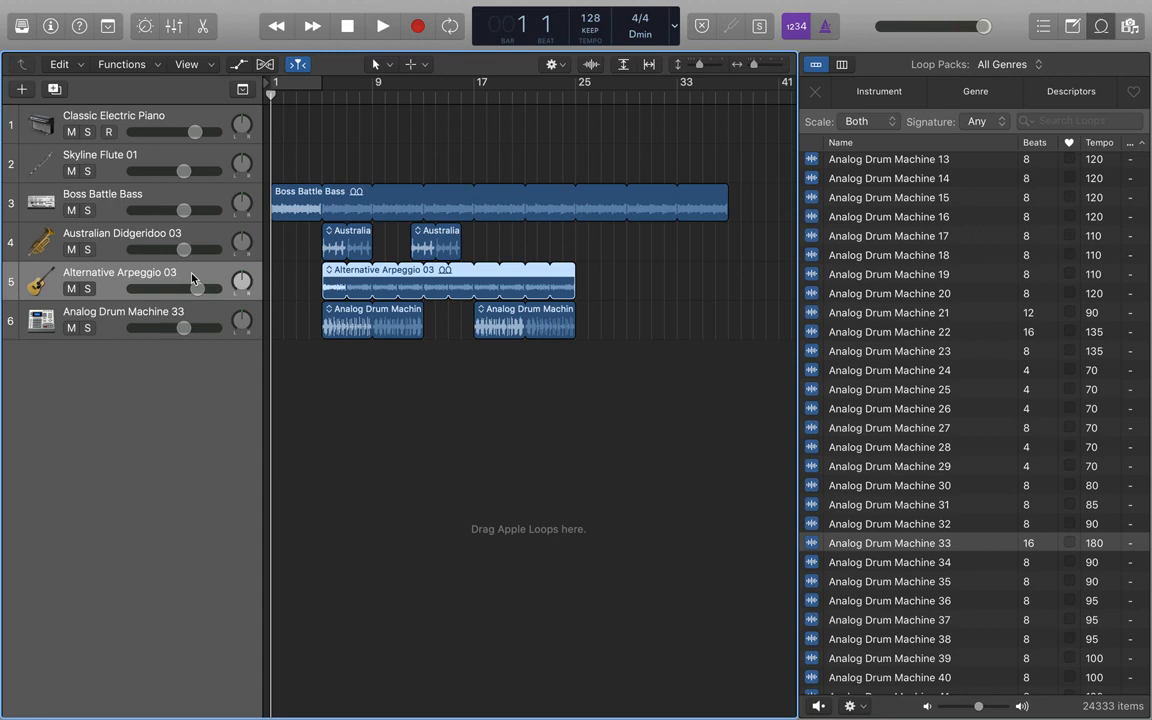
left_click(343, 362)
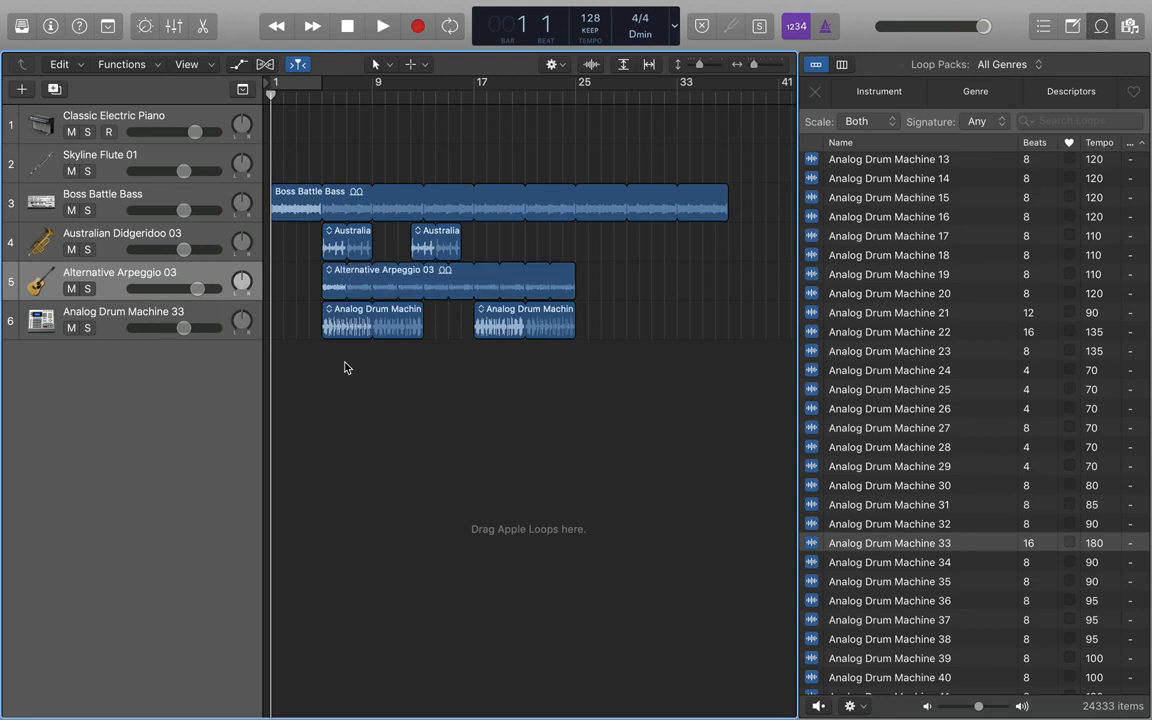
Step: Shorten the Boss Battle Bass loop to end at bar 29 and deselect the region
left_click_drag(727, 185, 626, 206)
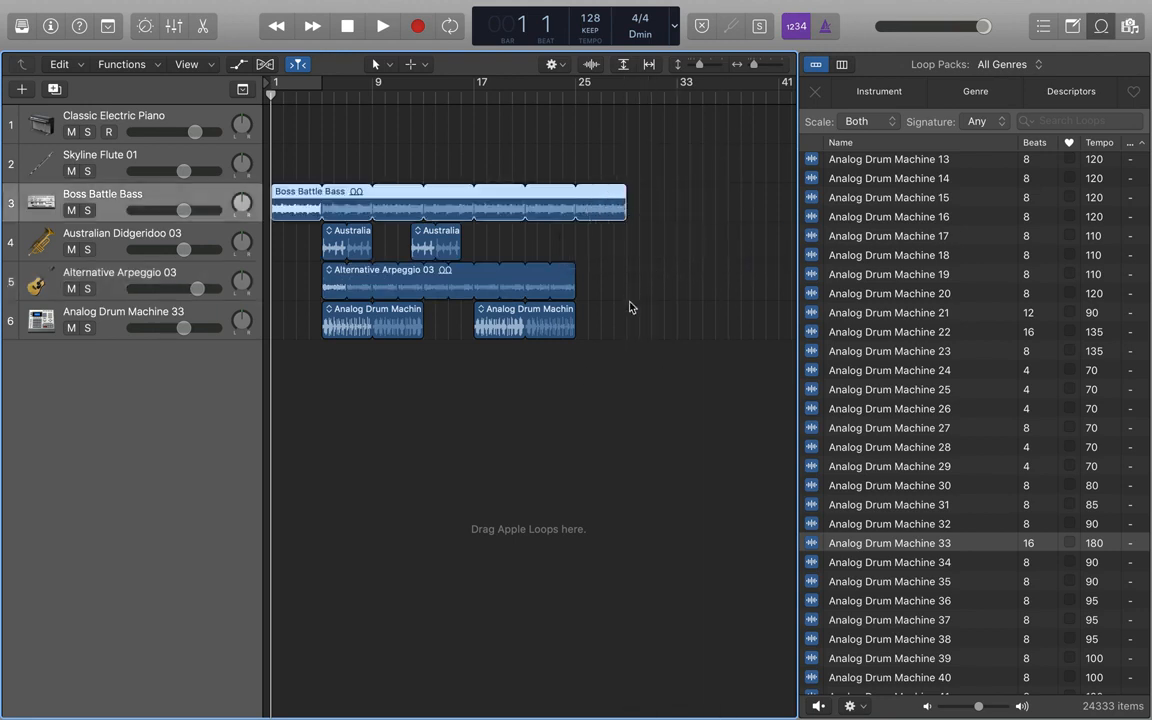
left_click(630, 307)
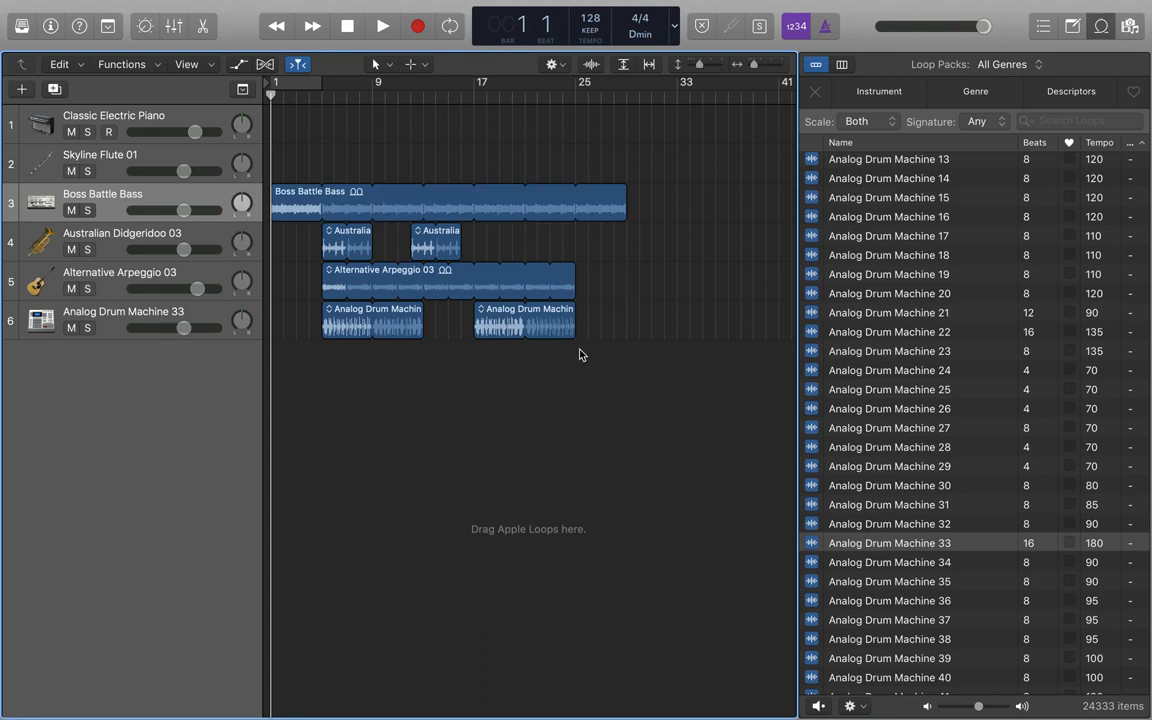